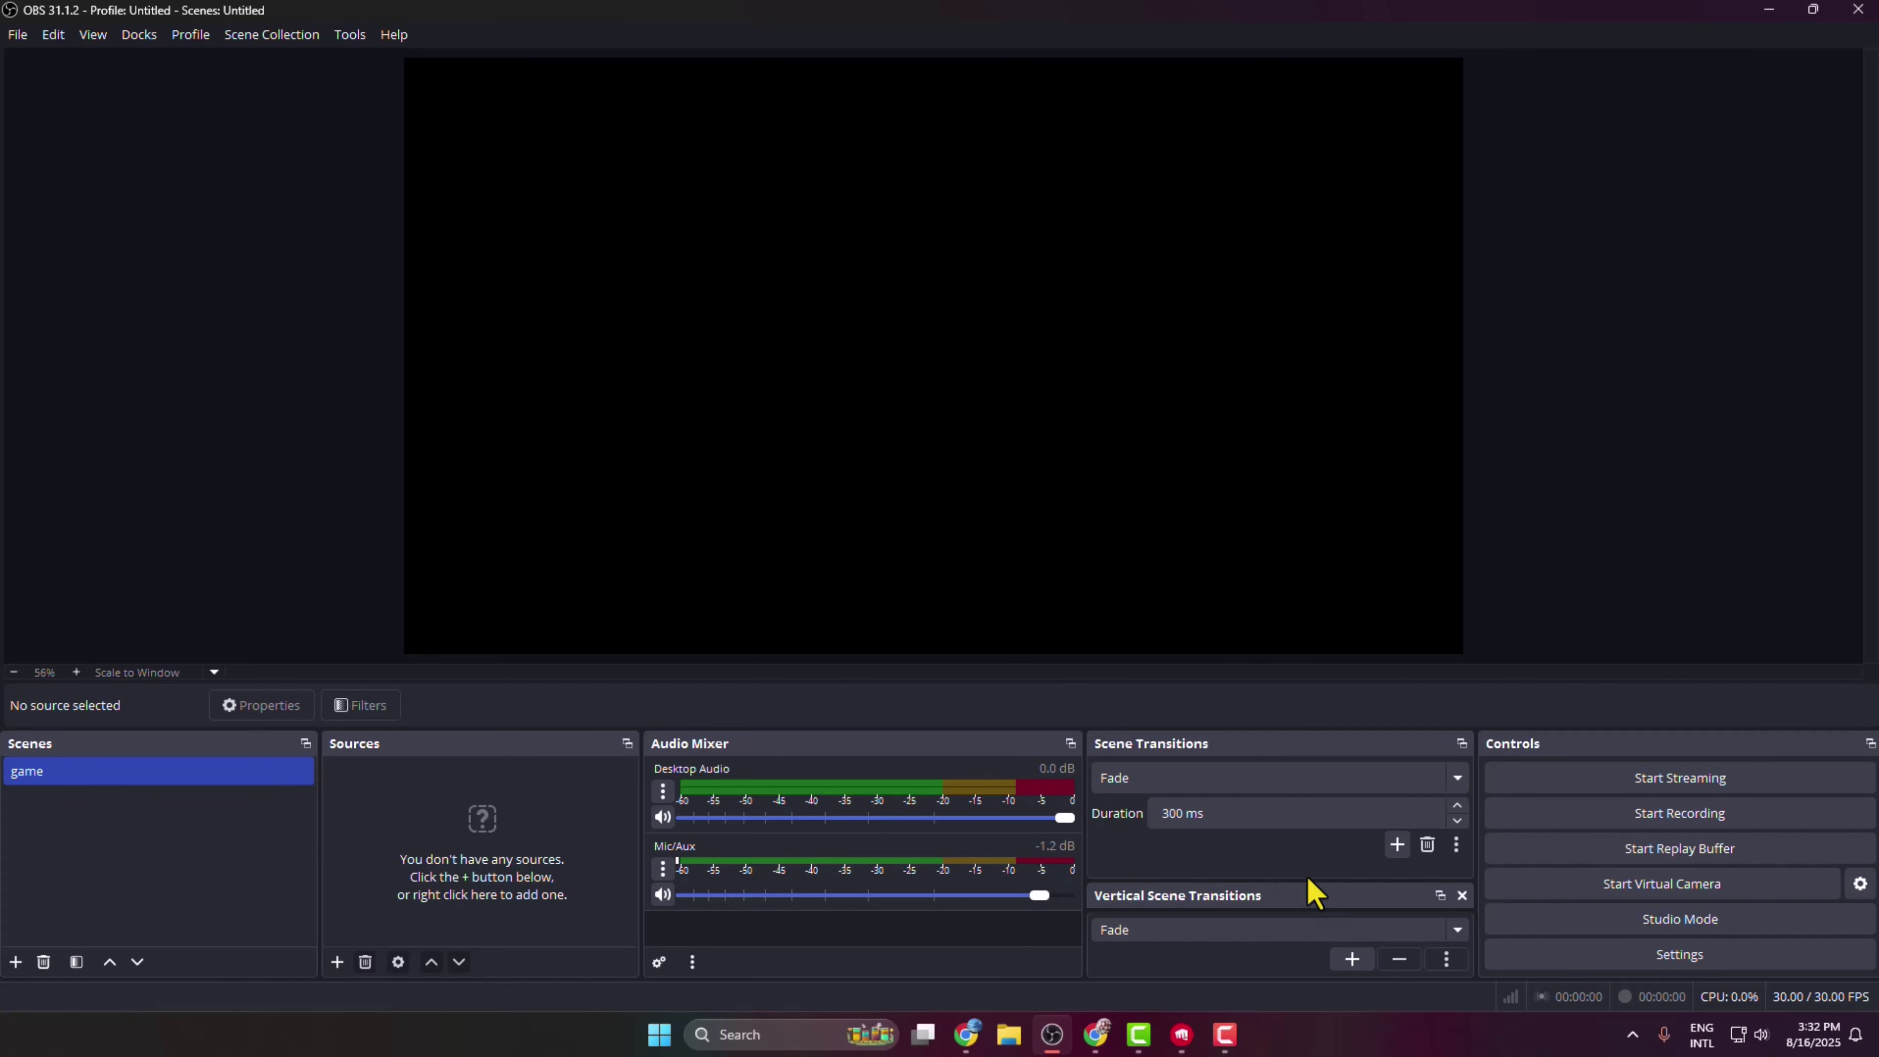
Open OBS Settings at the Output page and keep Output Mode on Advanced
left_click(1630, 962)
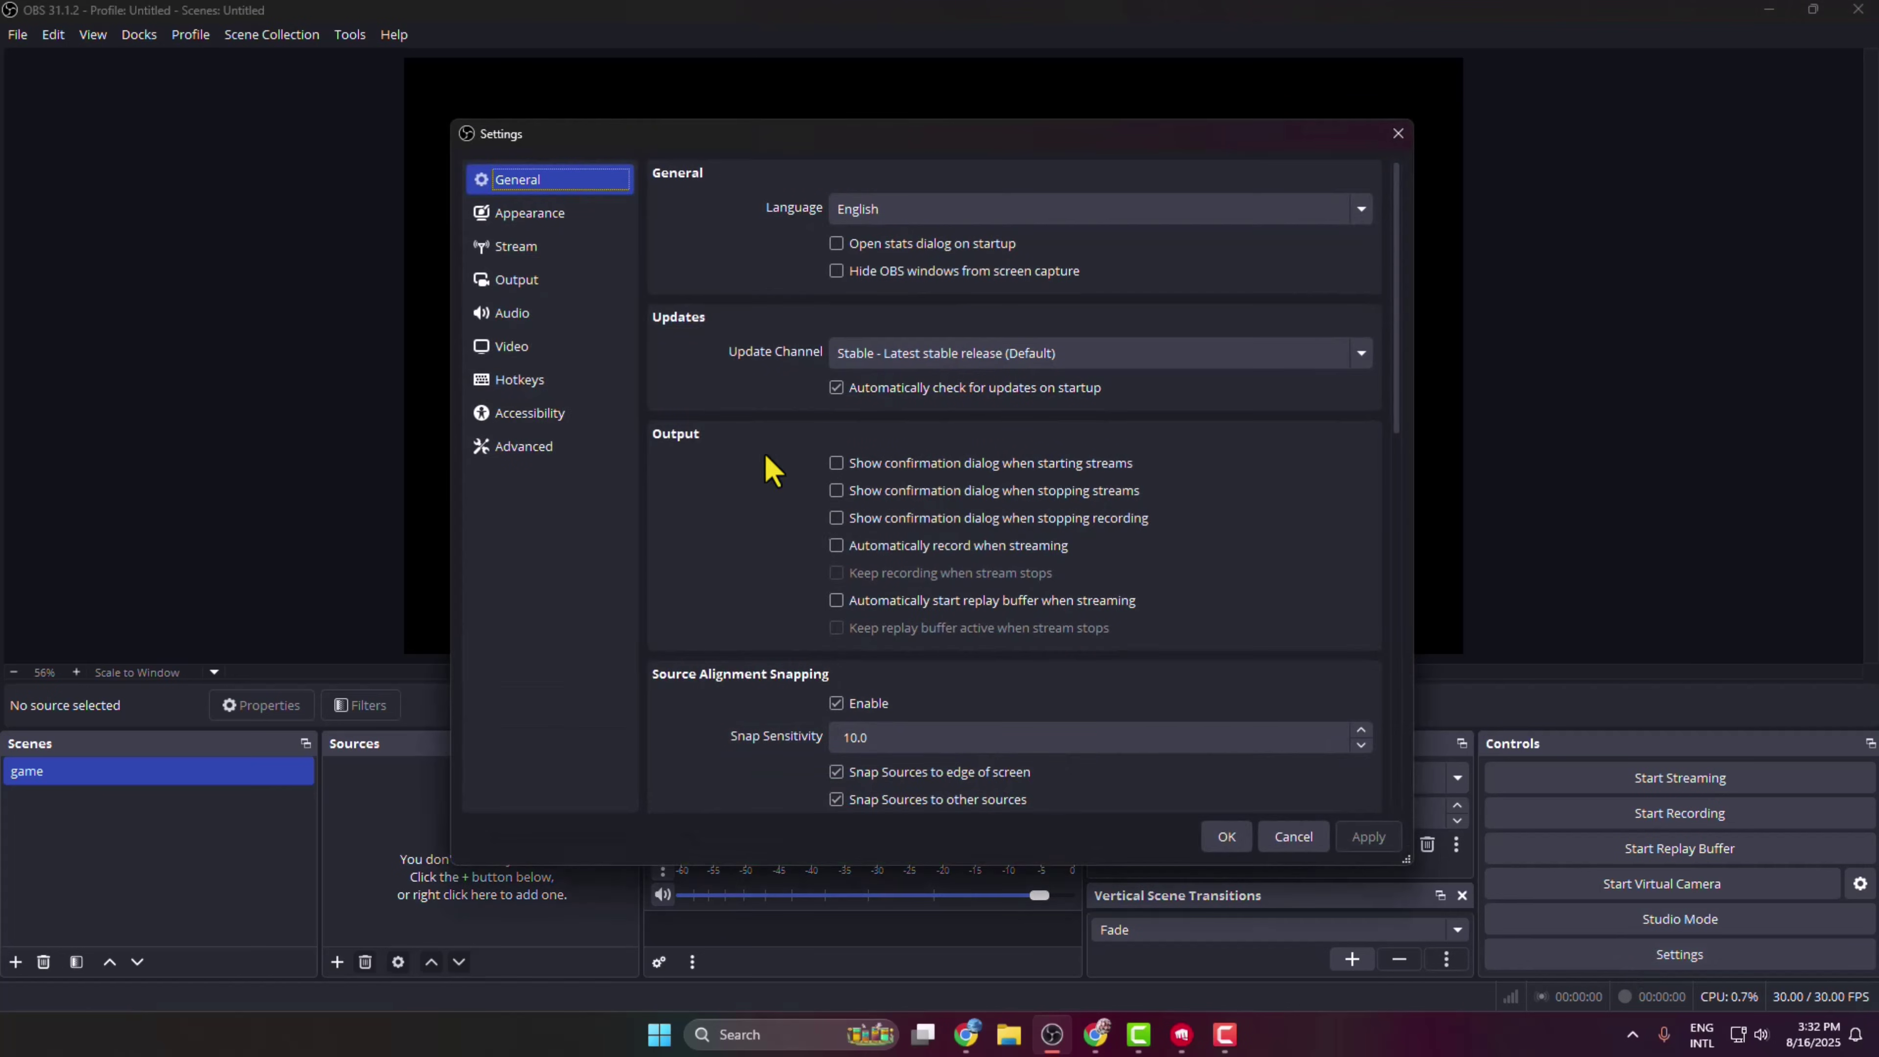
left_click(538, 282)
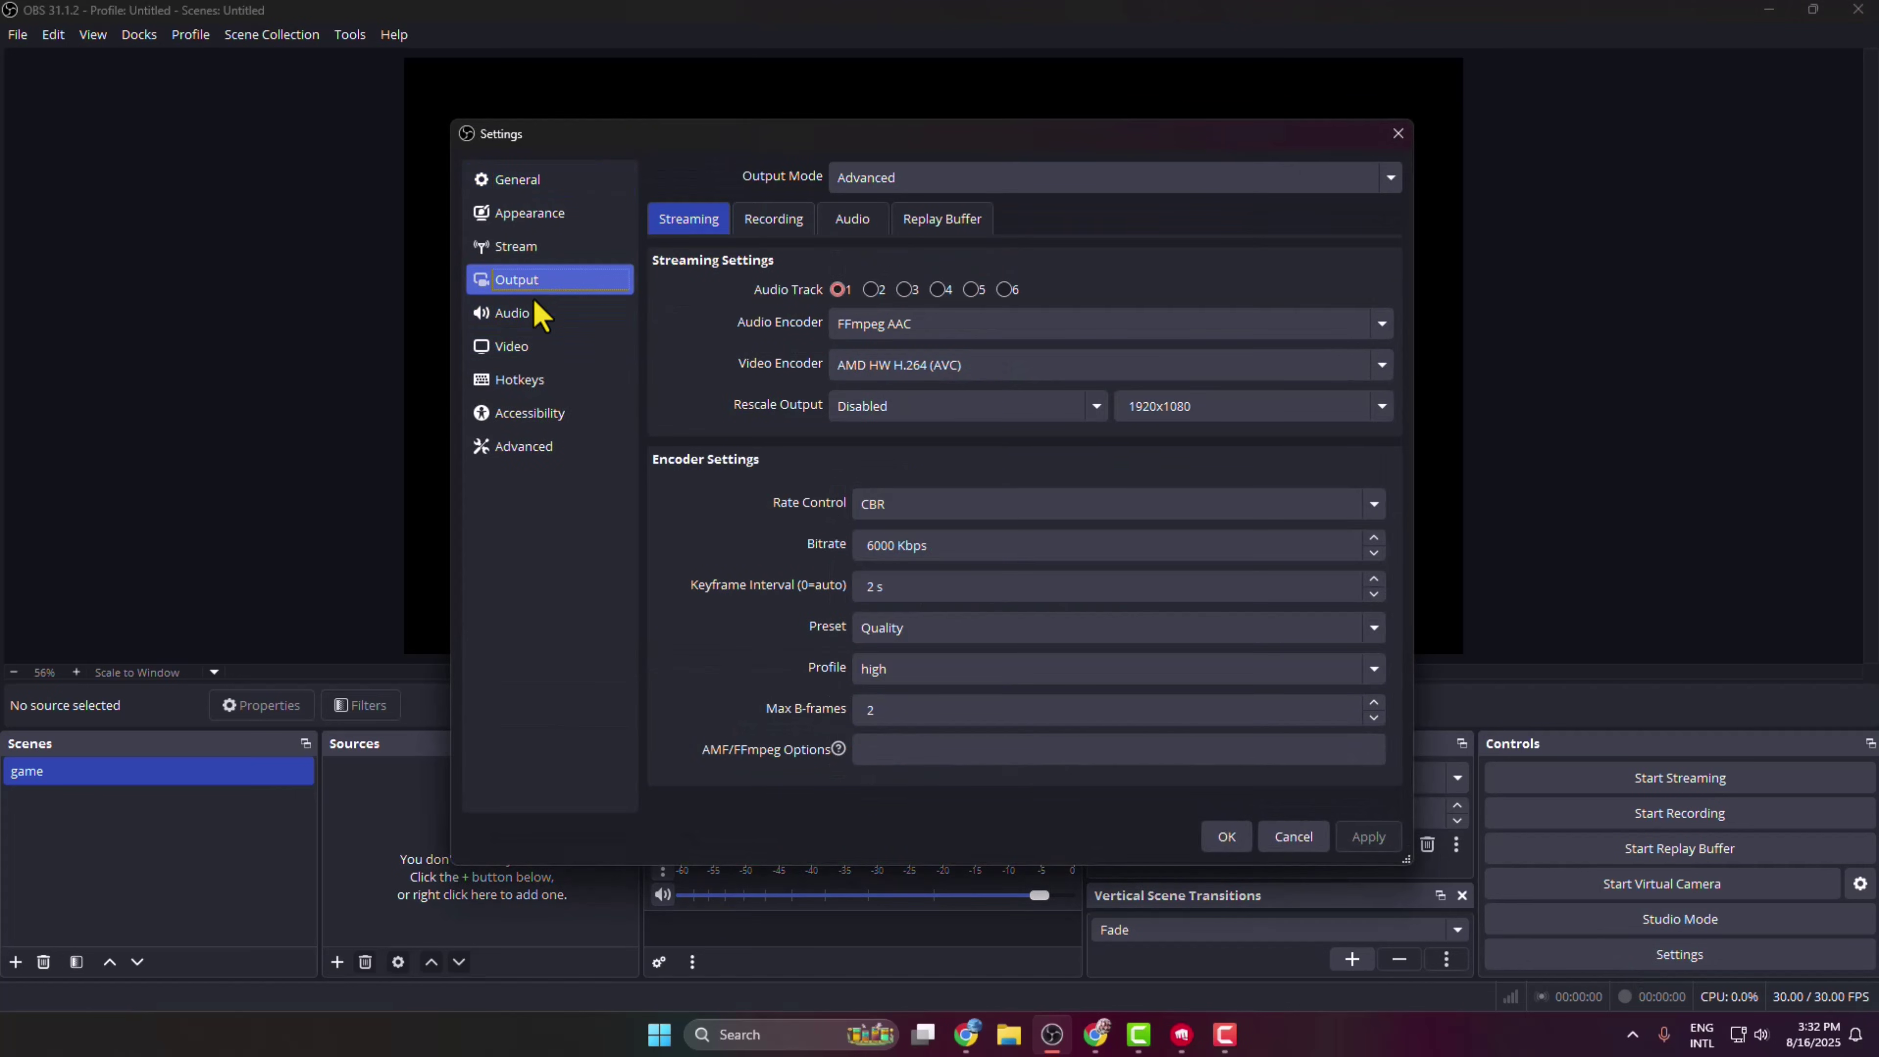
left_click(893, 179)
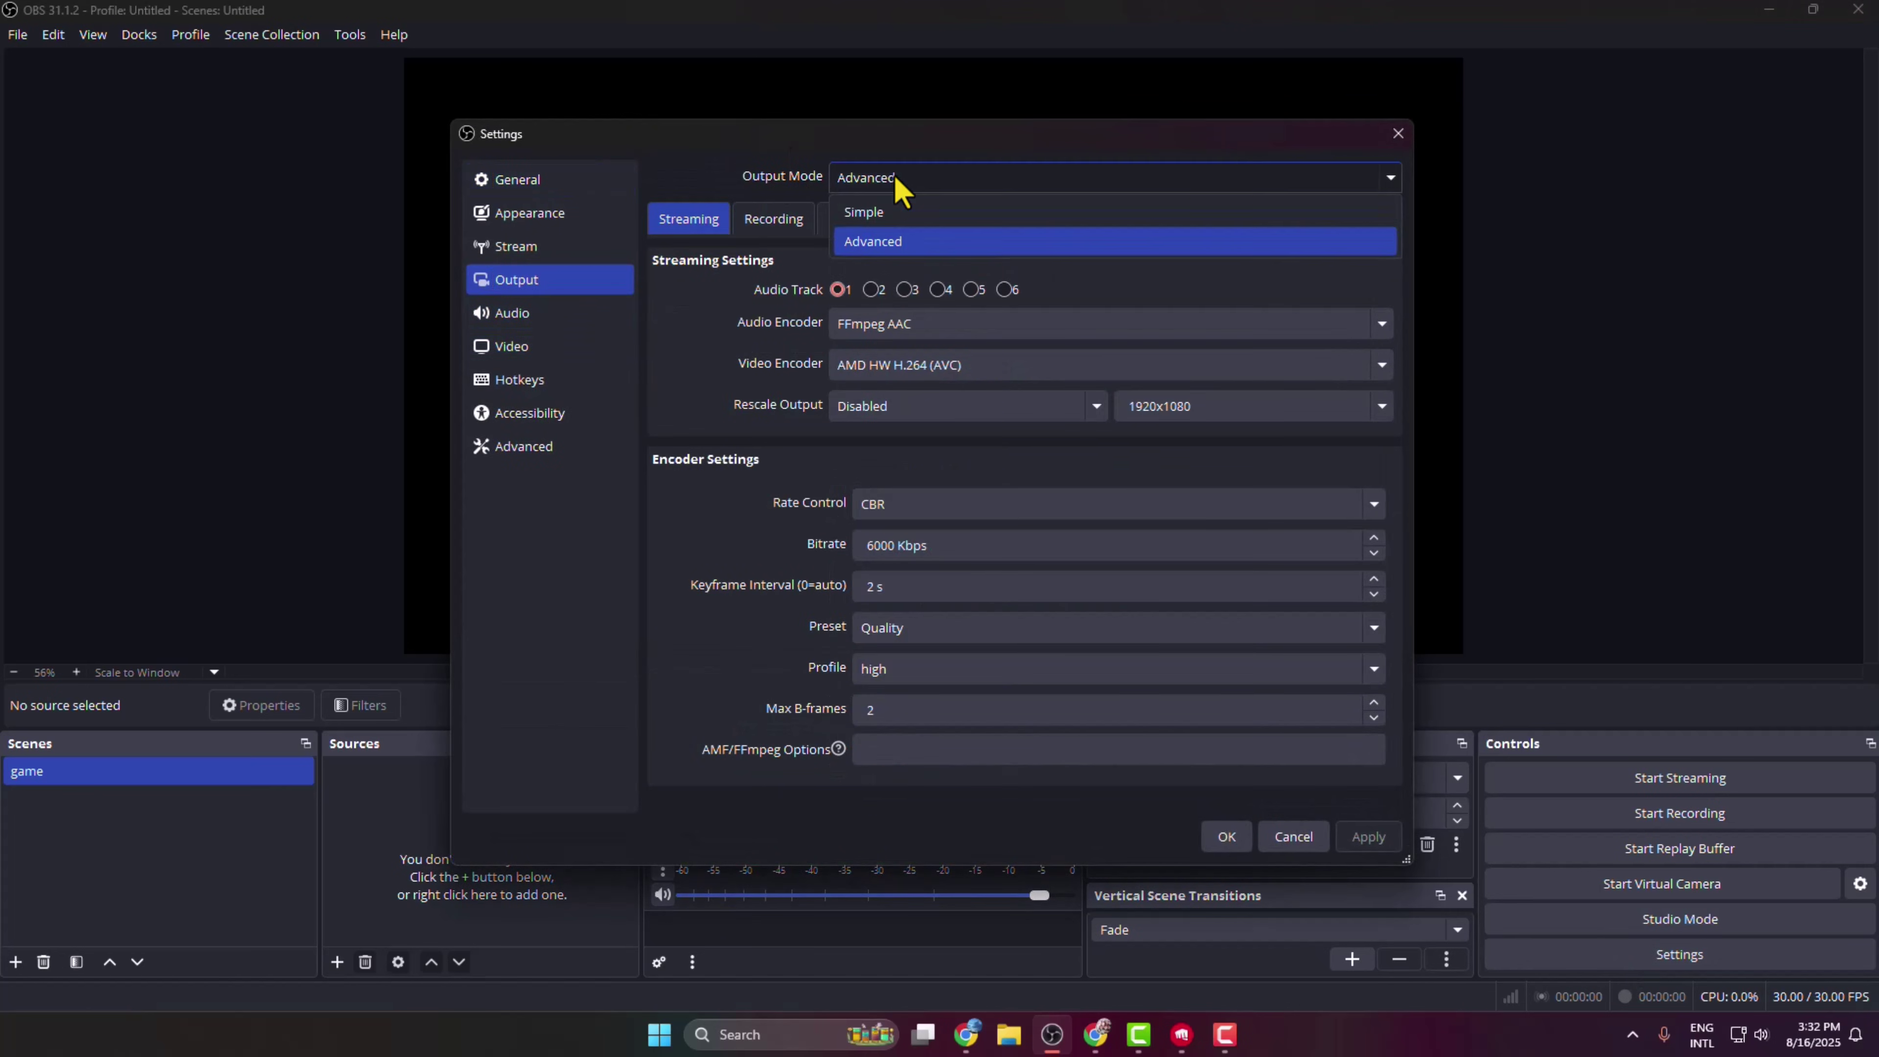
left_click(895, 249)
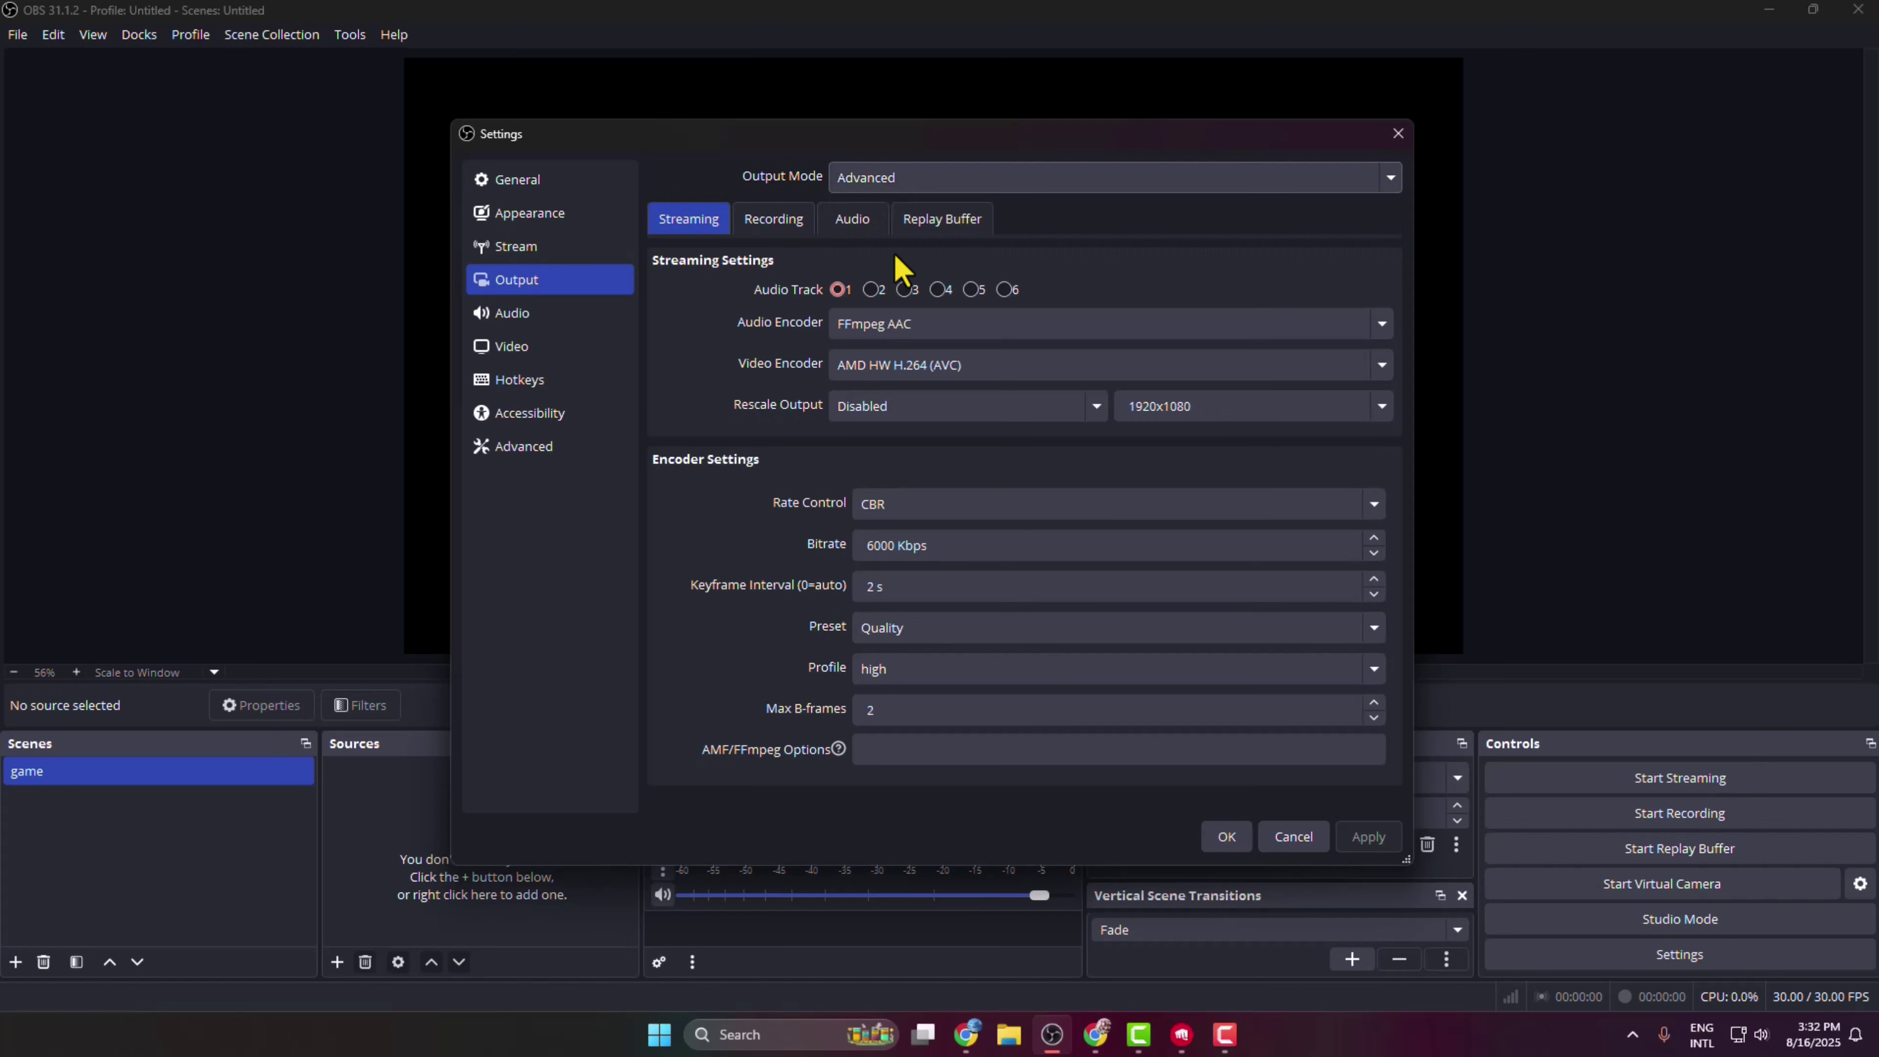
On the Recording tab, keep the Videos save folder and the Fragmented MP4 (.mp4) format
left_click(778, 226)
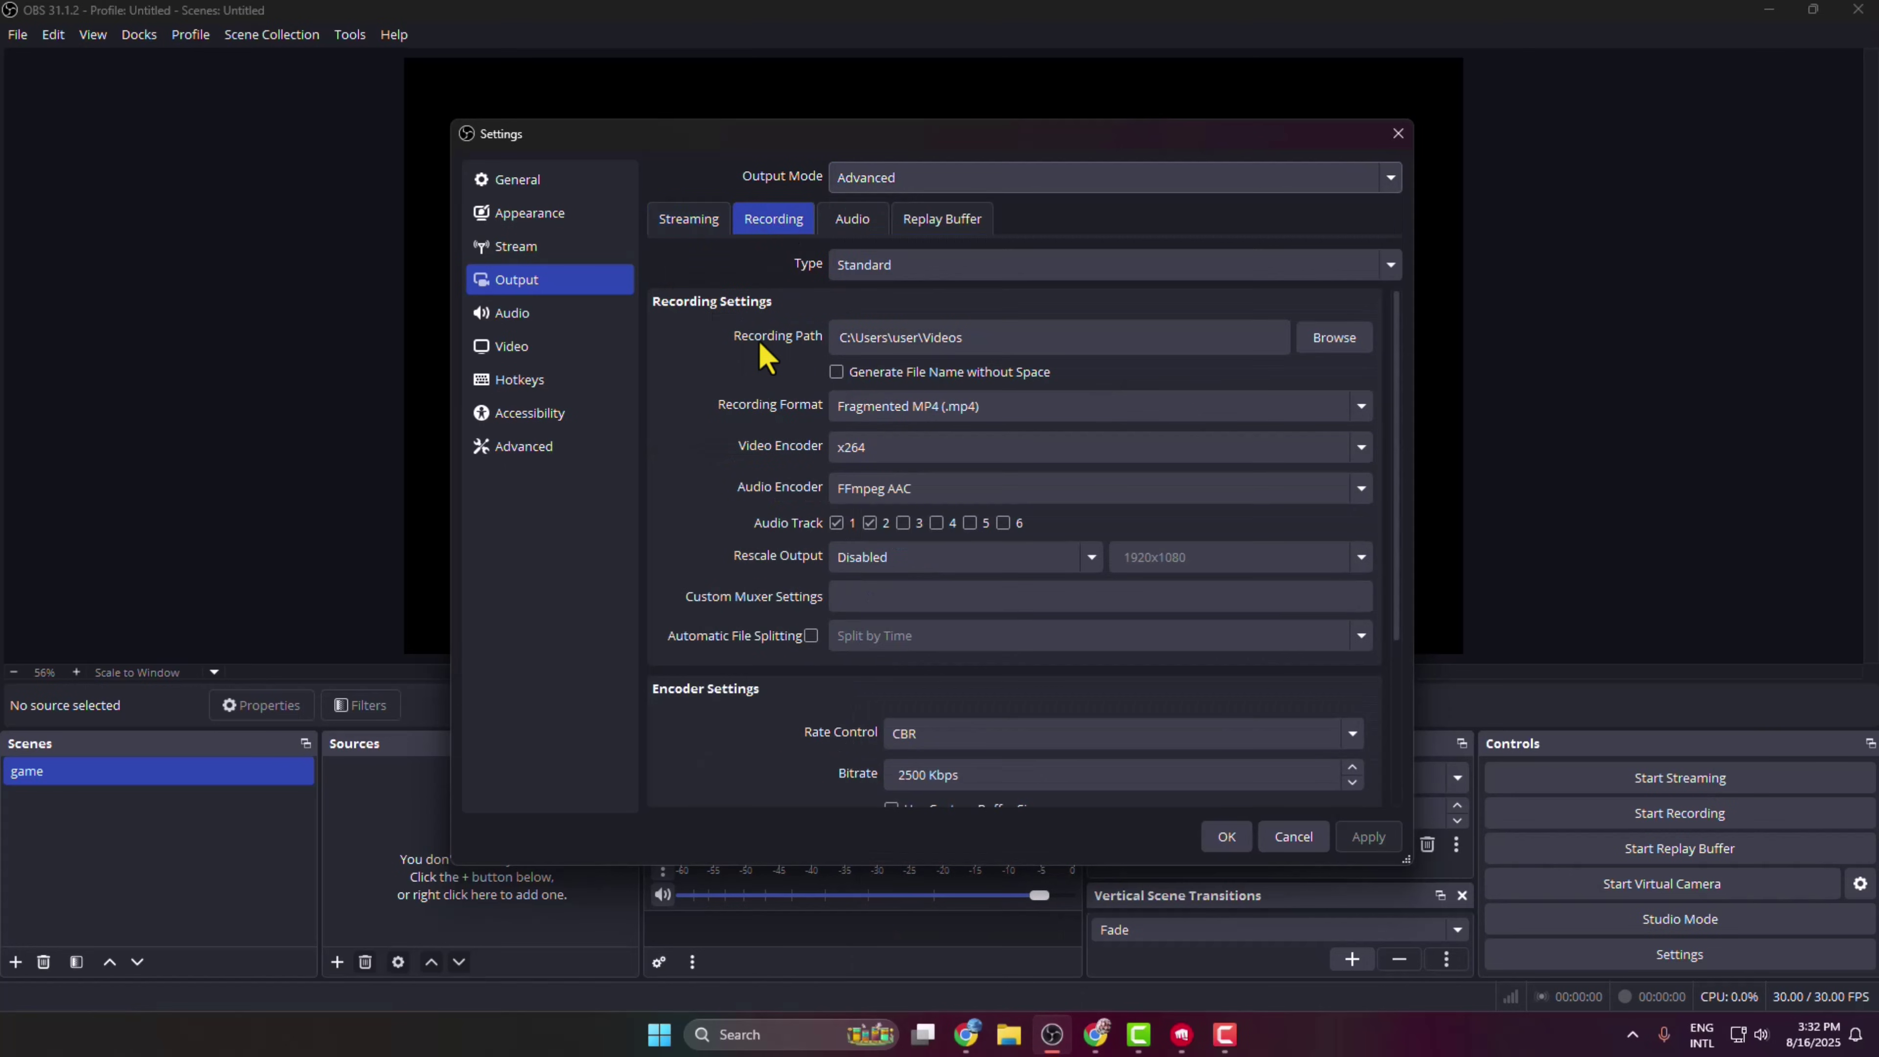
left_click(1323, 348)
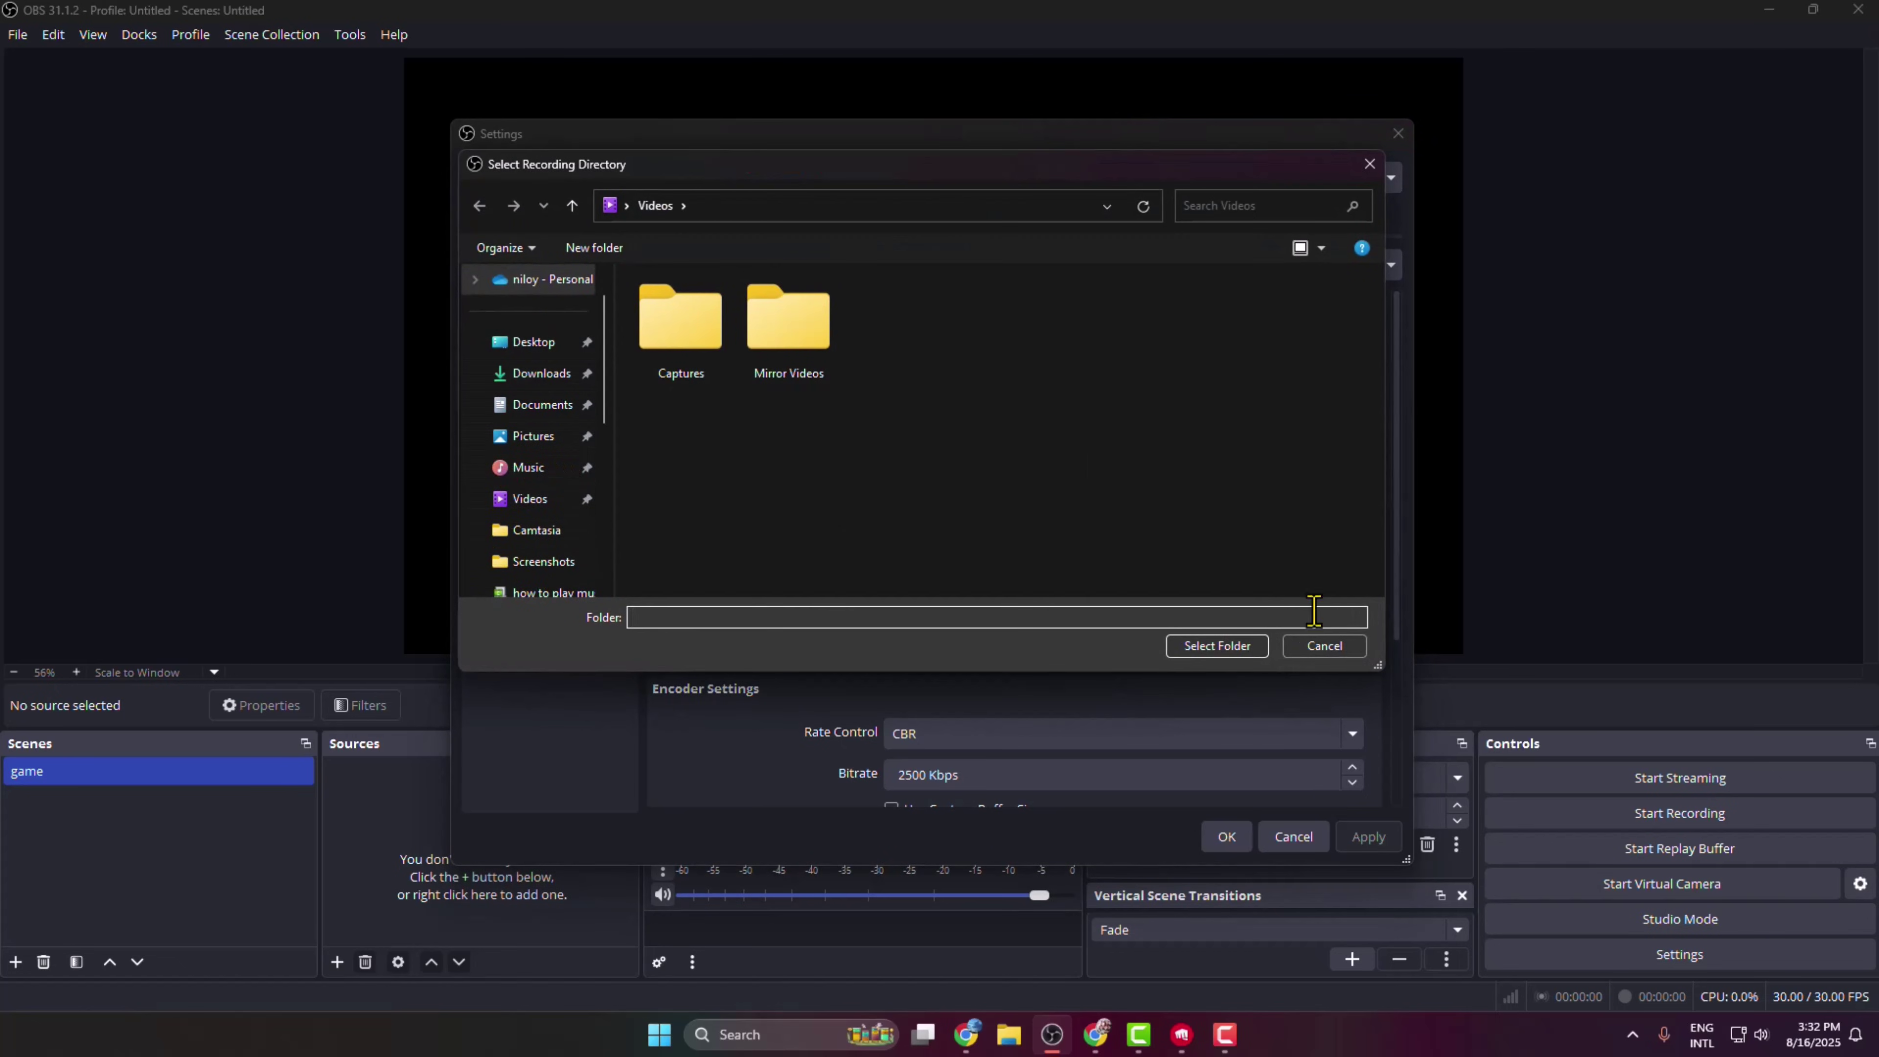
left_click(1324, 646)
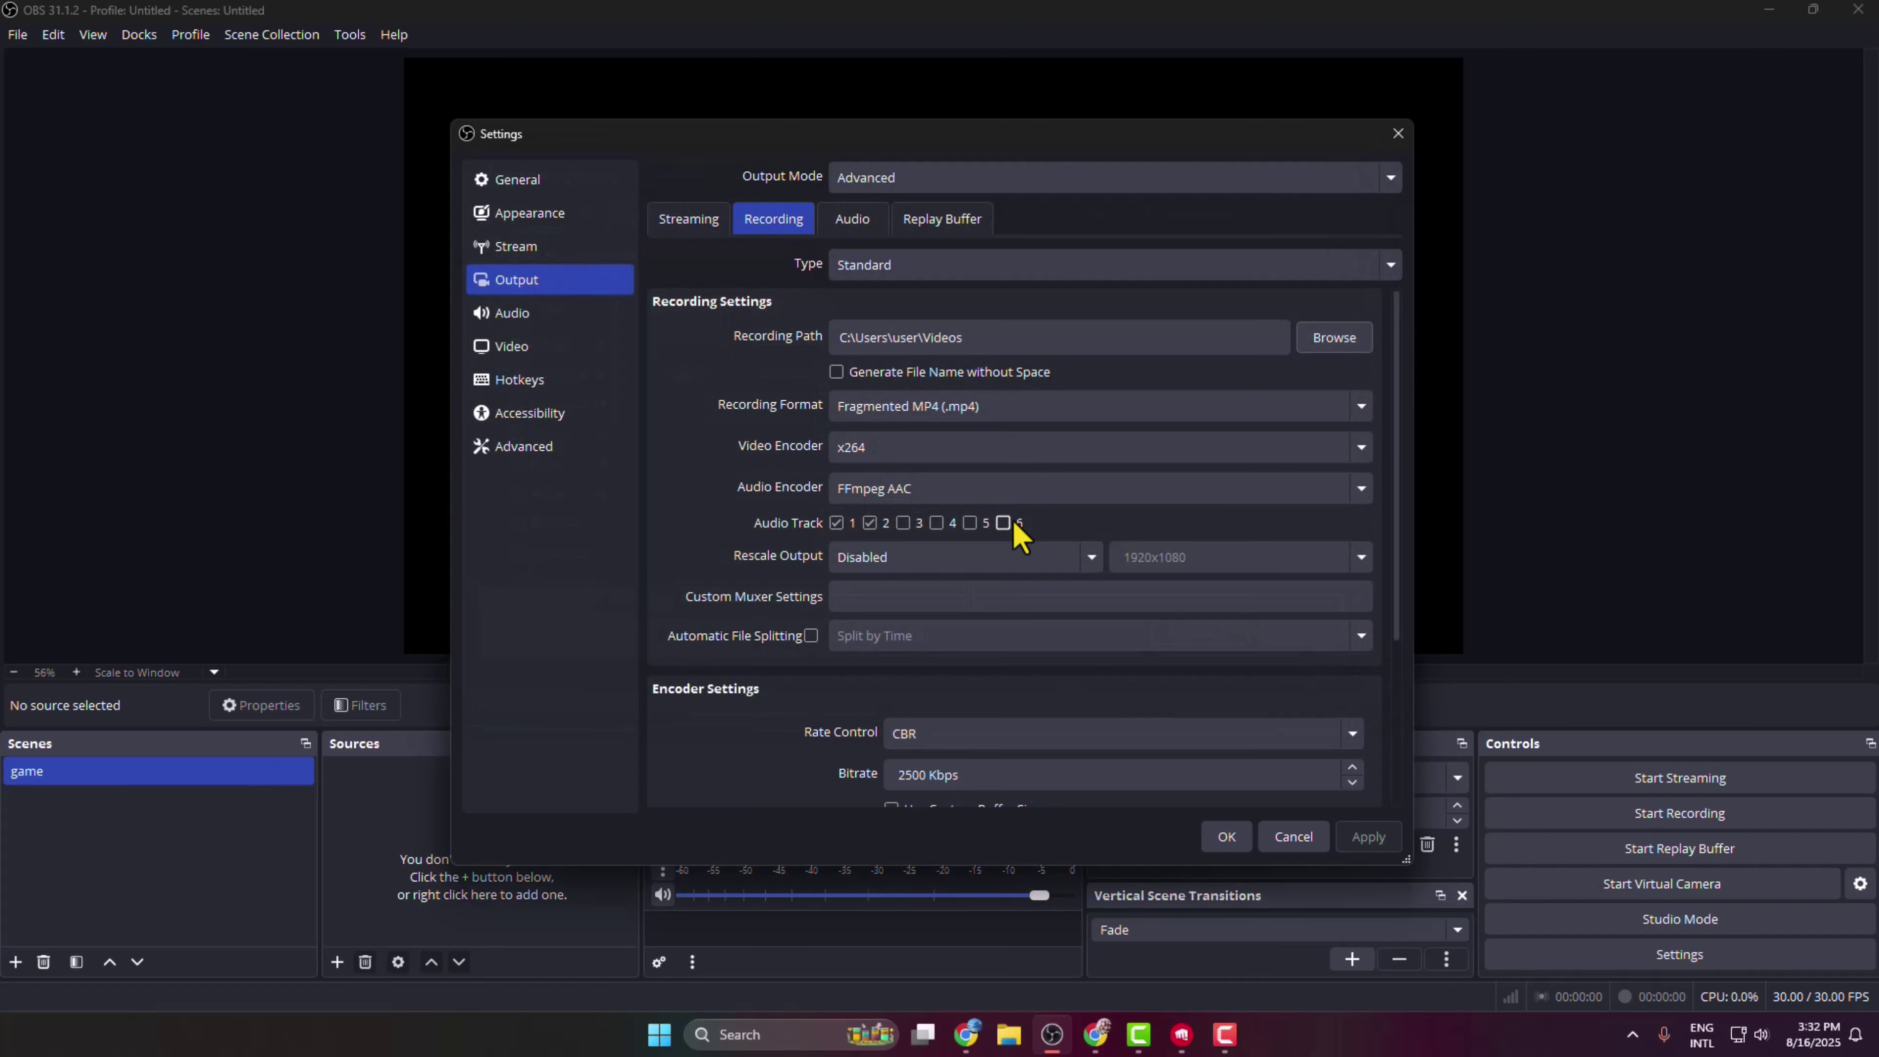
left_click(891, 407)
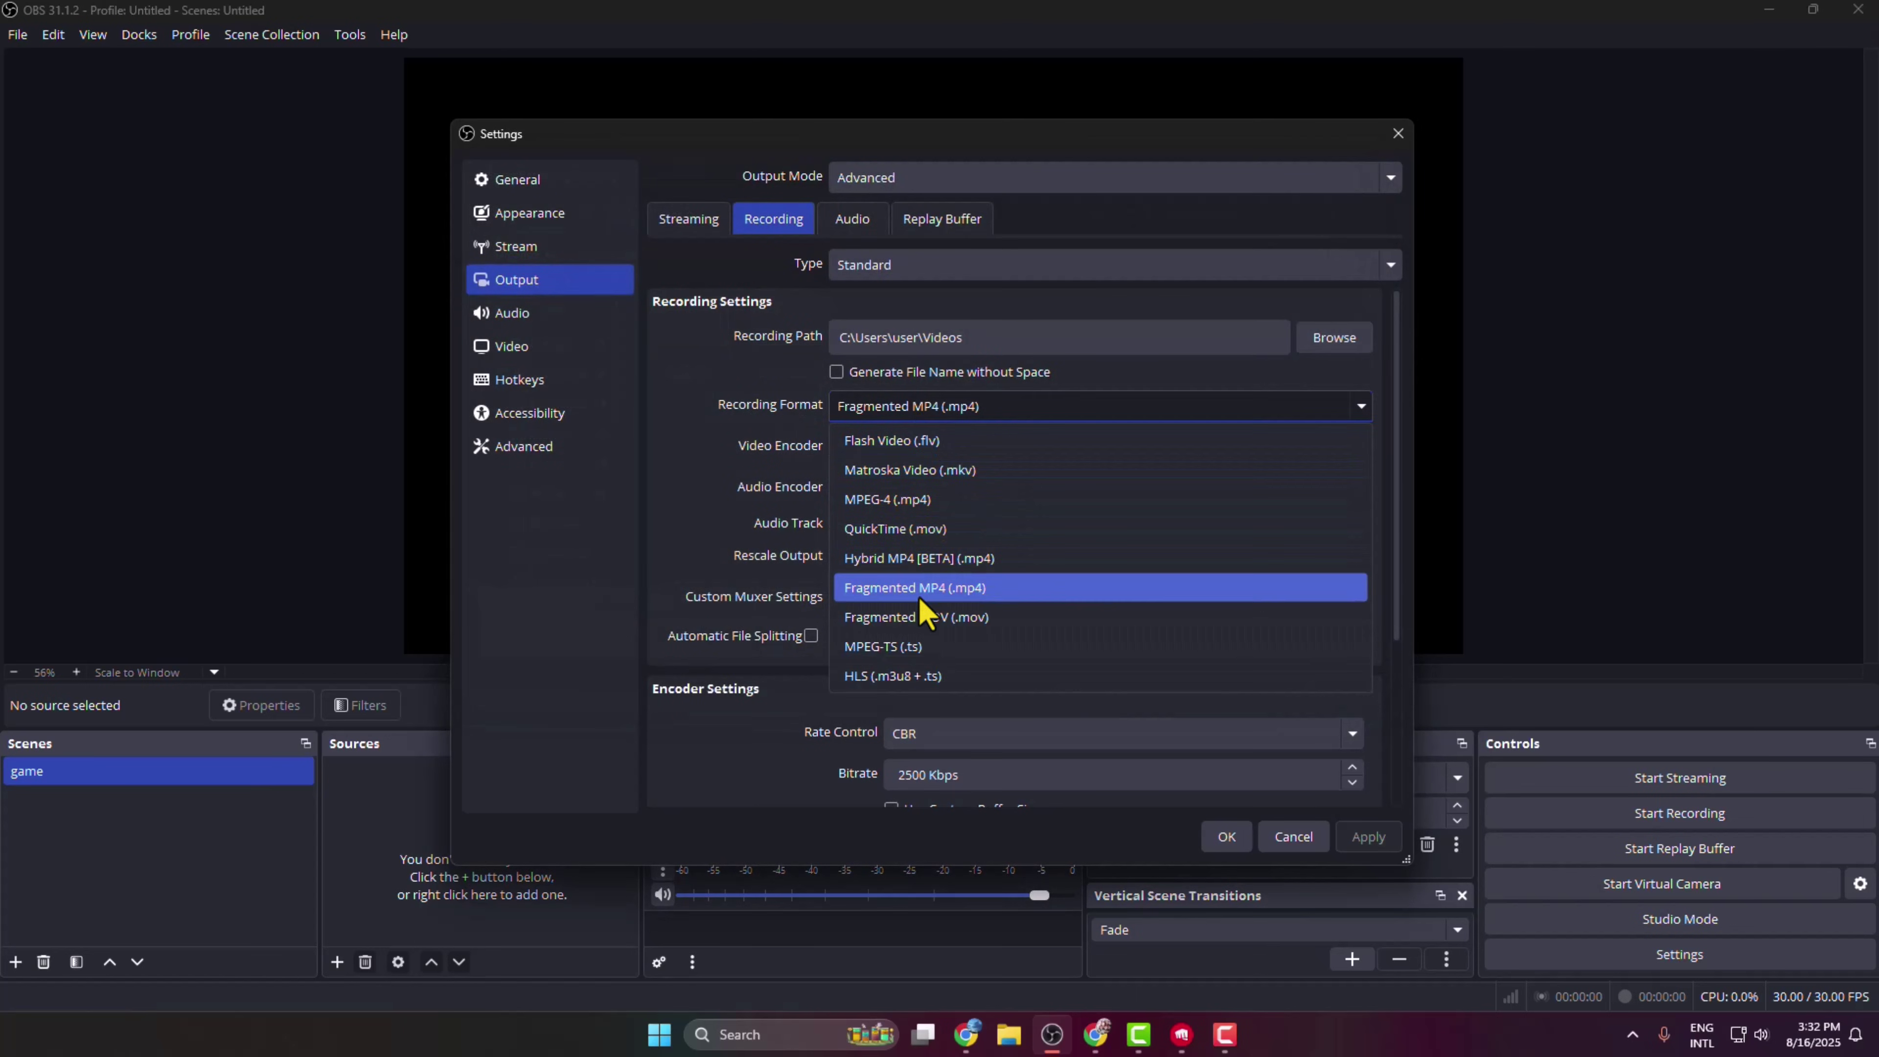
left_click(982, 589)
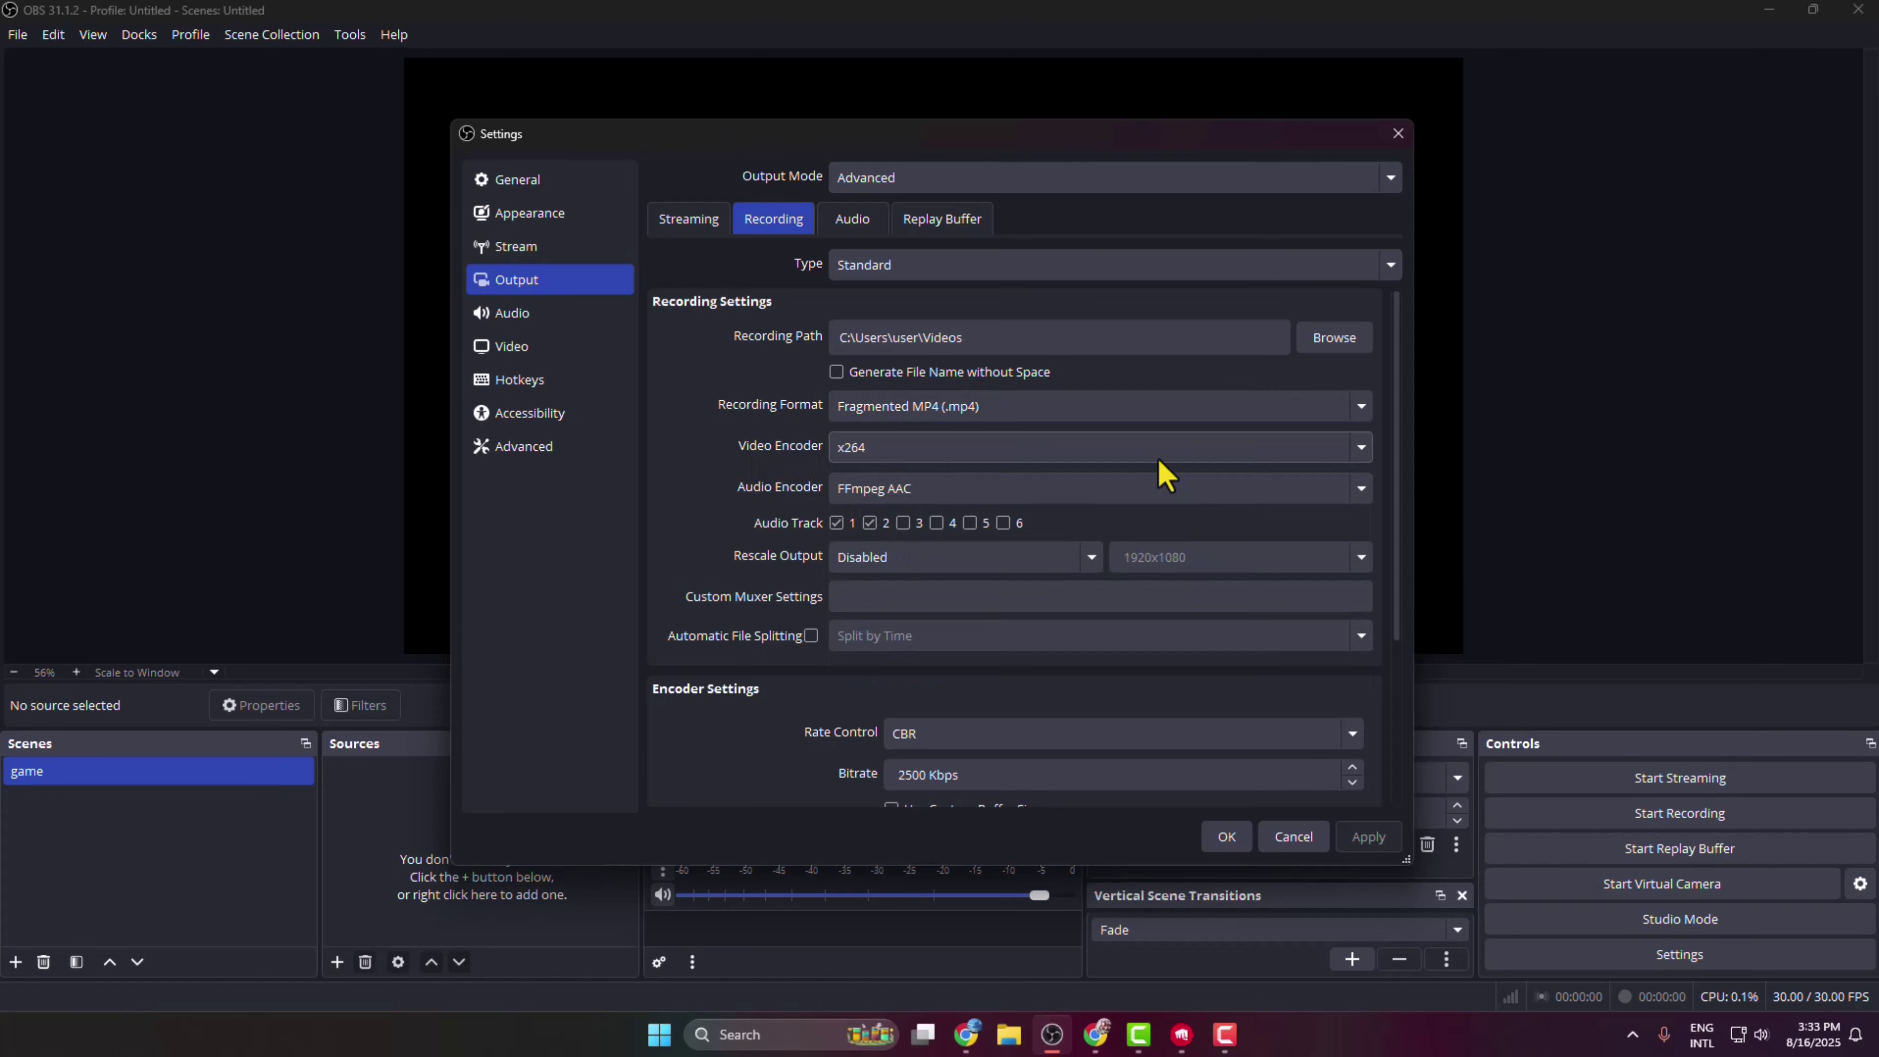
left_click(1350, 453)
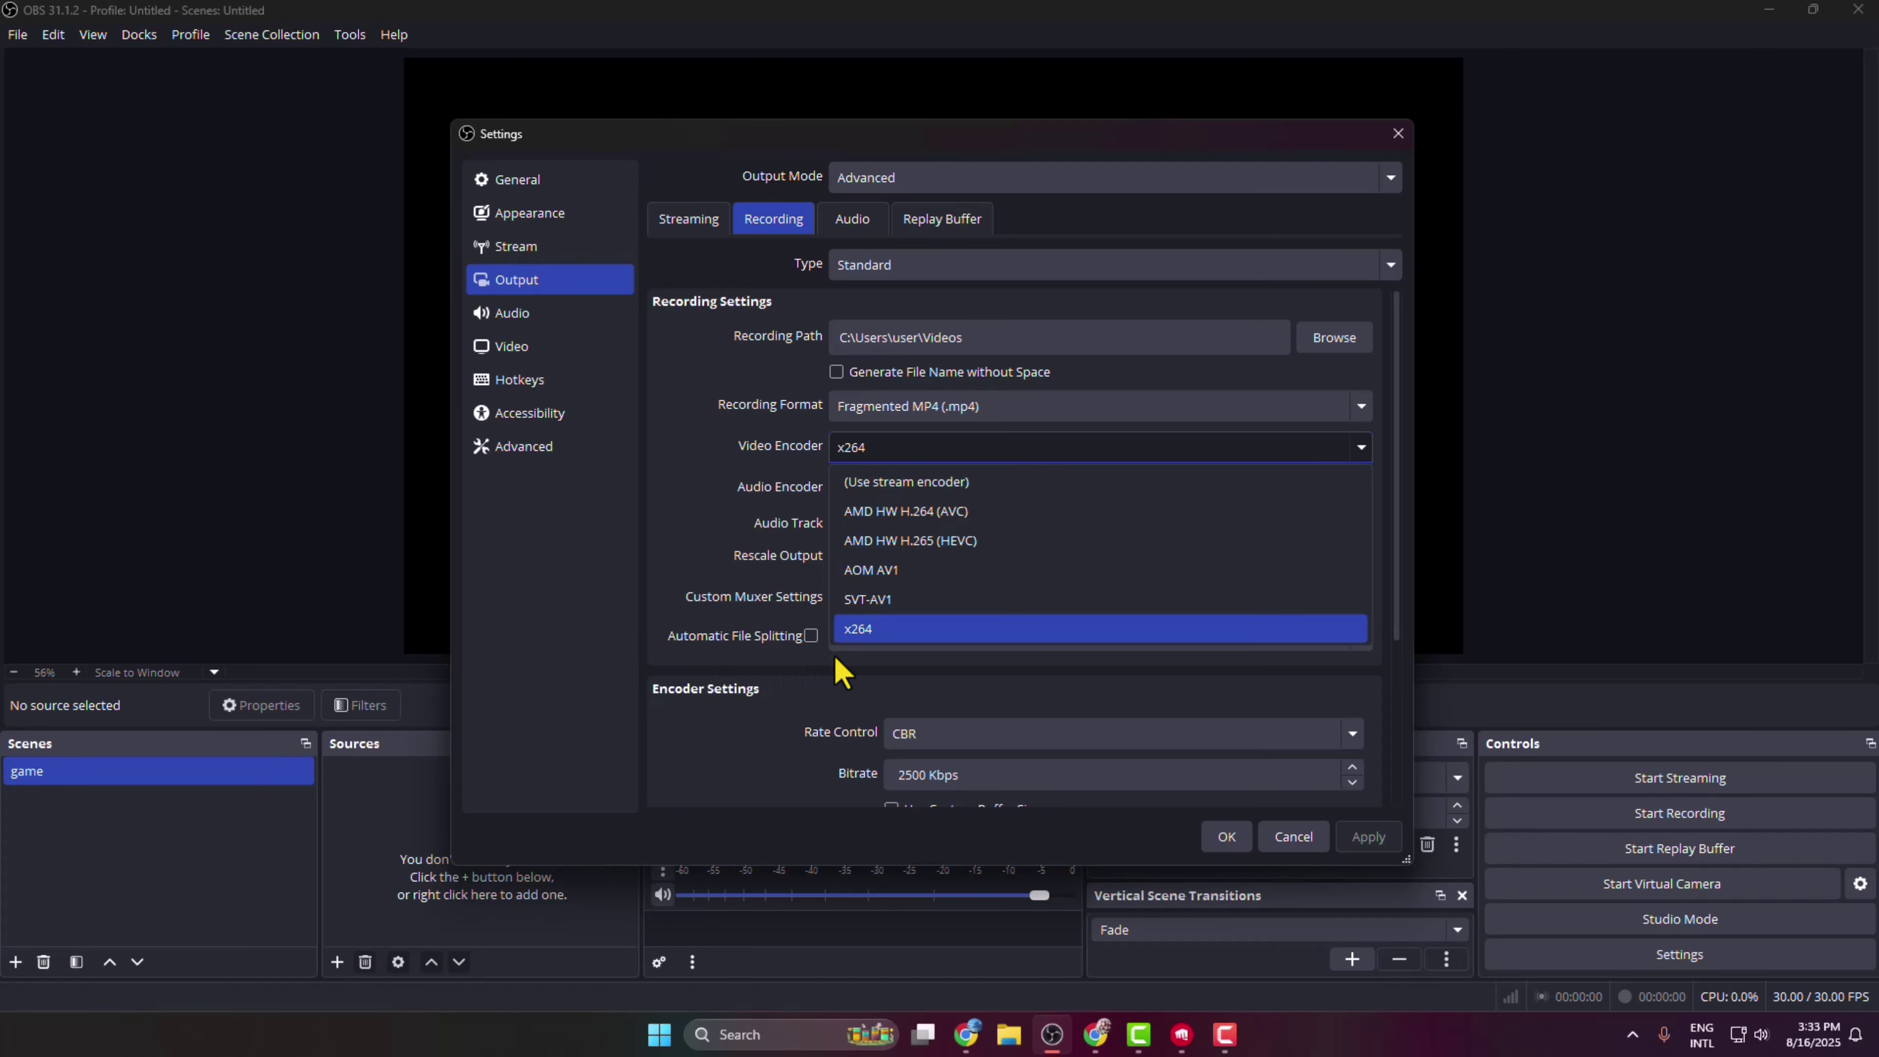
left_click(890, 630)
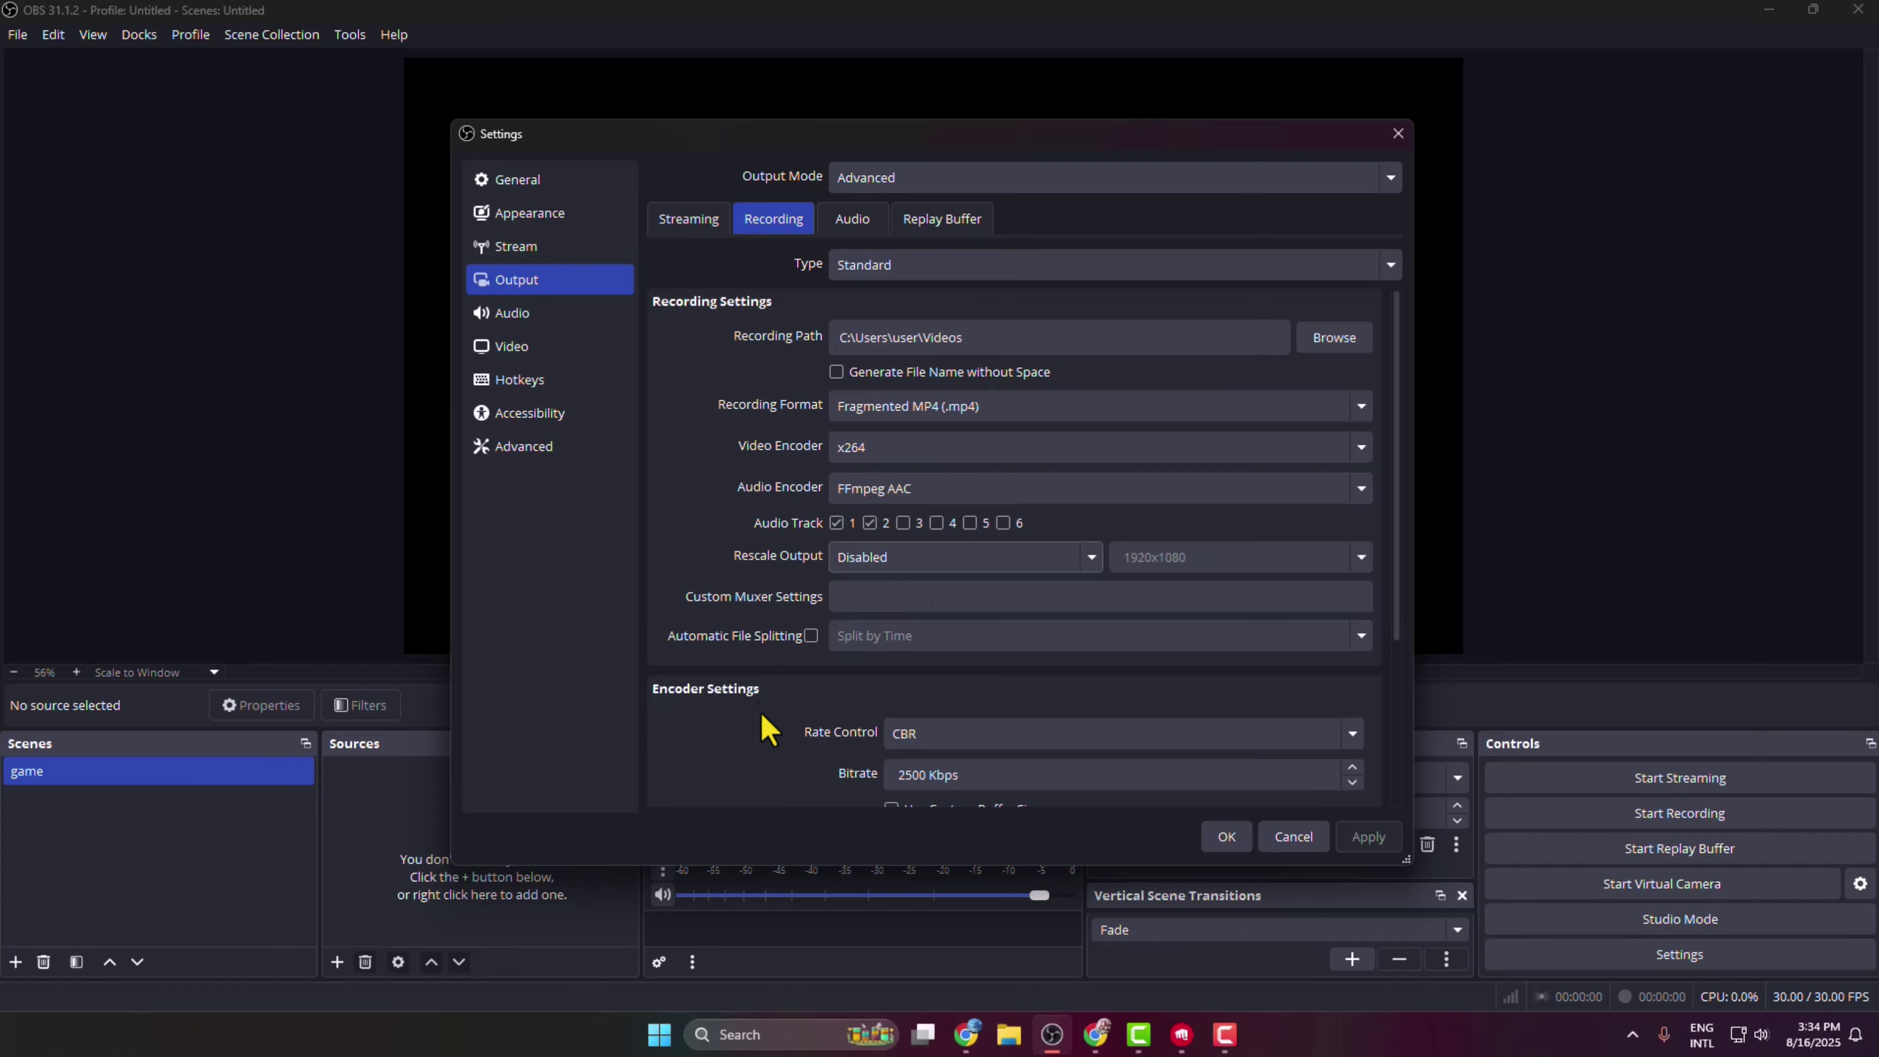
Switch the encoder's rate control from CBR to CQP and select the CQ Level value 20
scroll(762, 678, "down", 3)
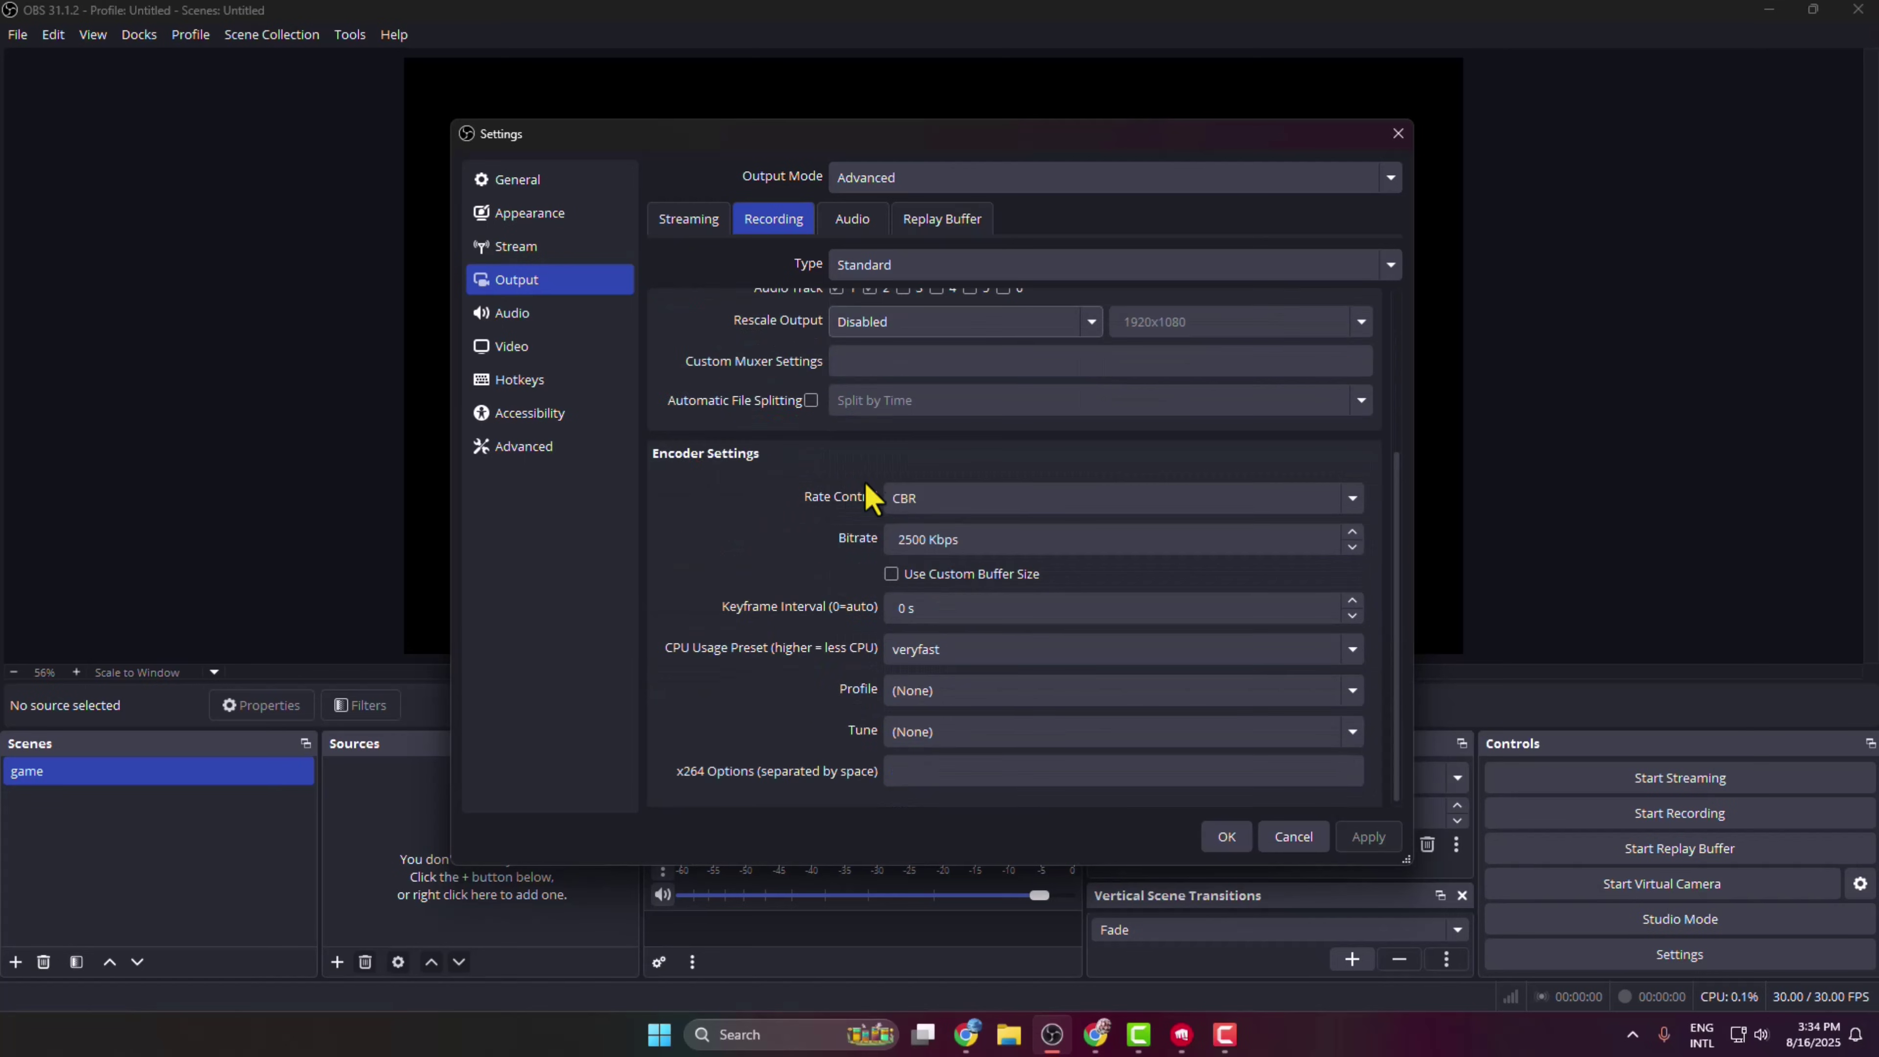
left_click(954, 504)
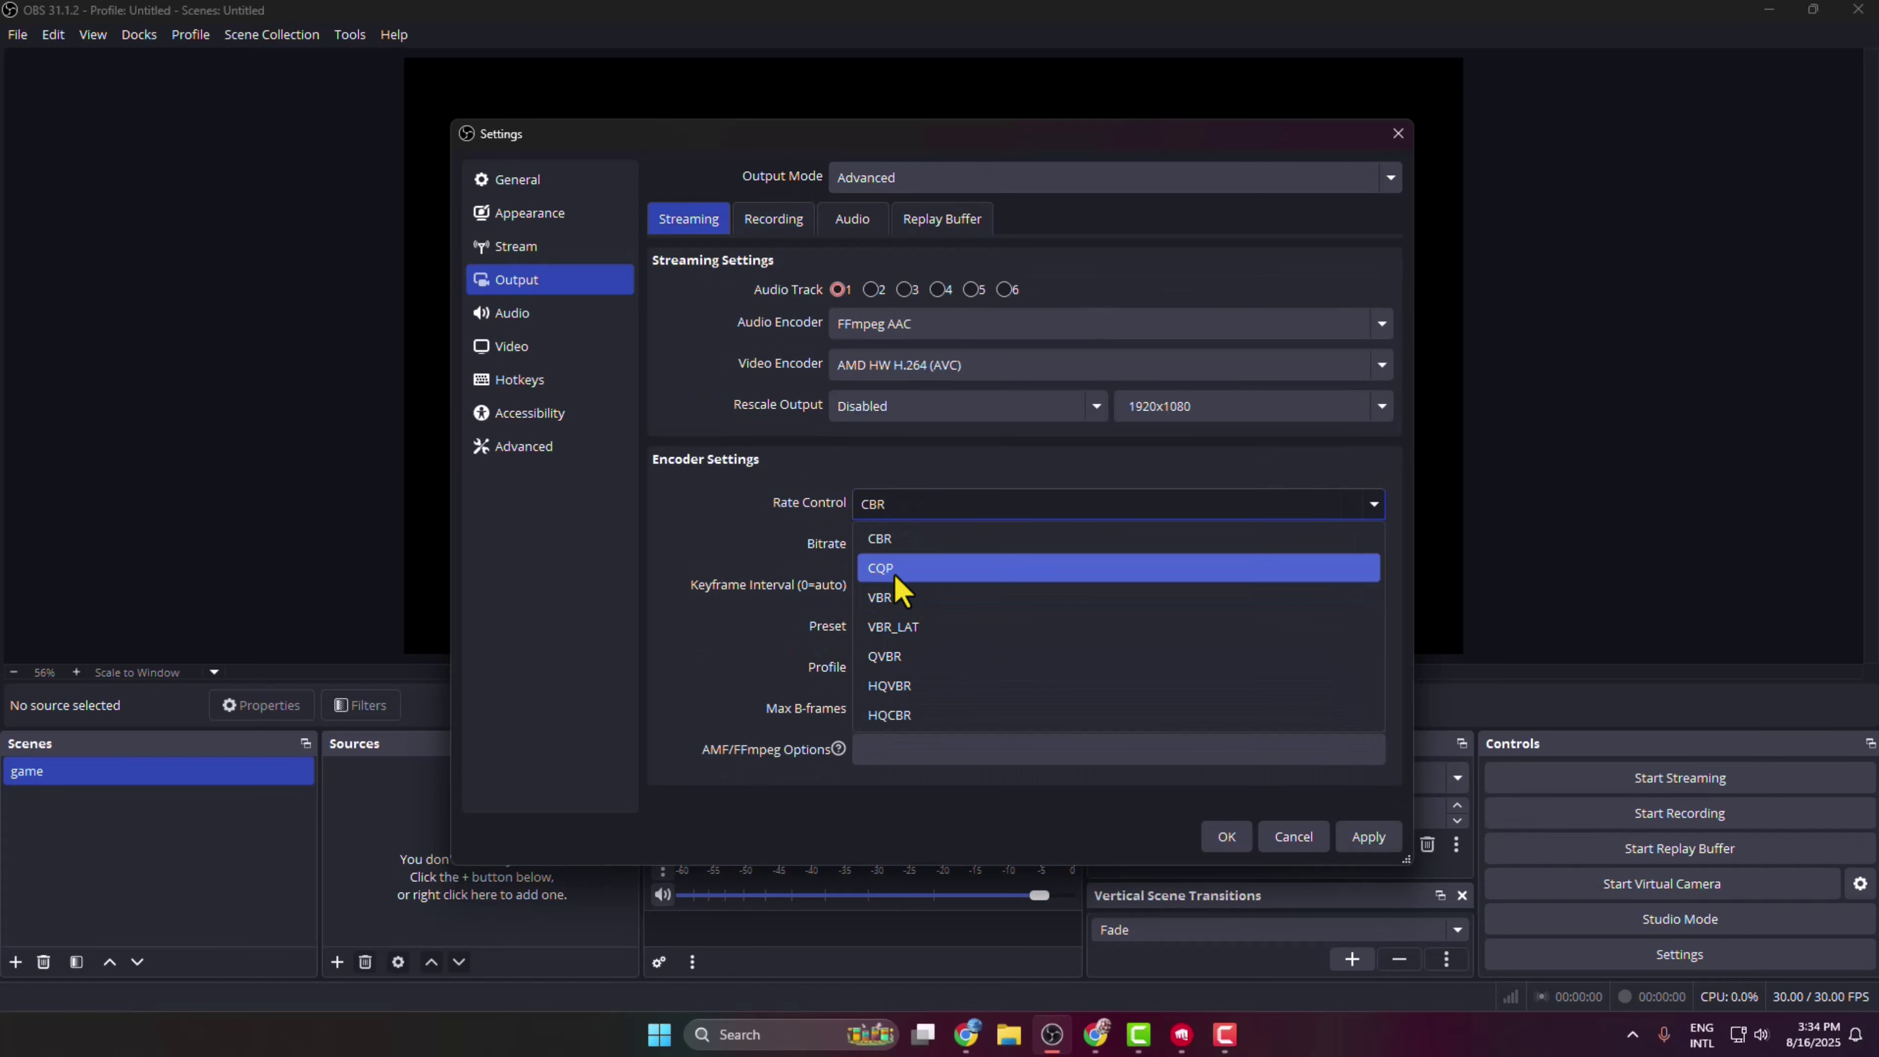
left_click(898, 573)
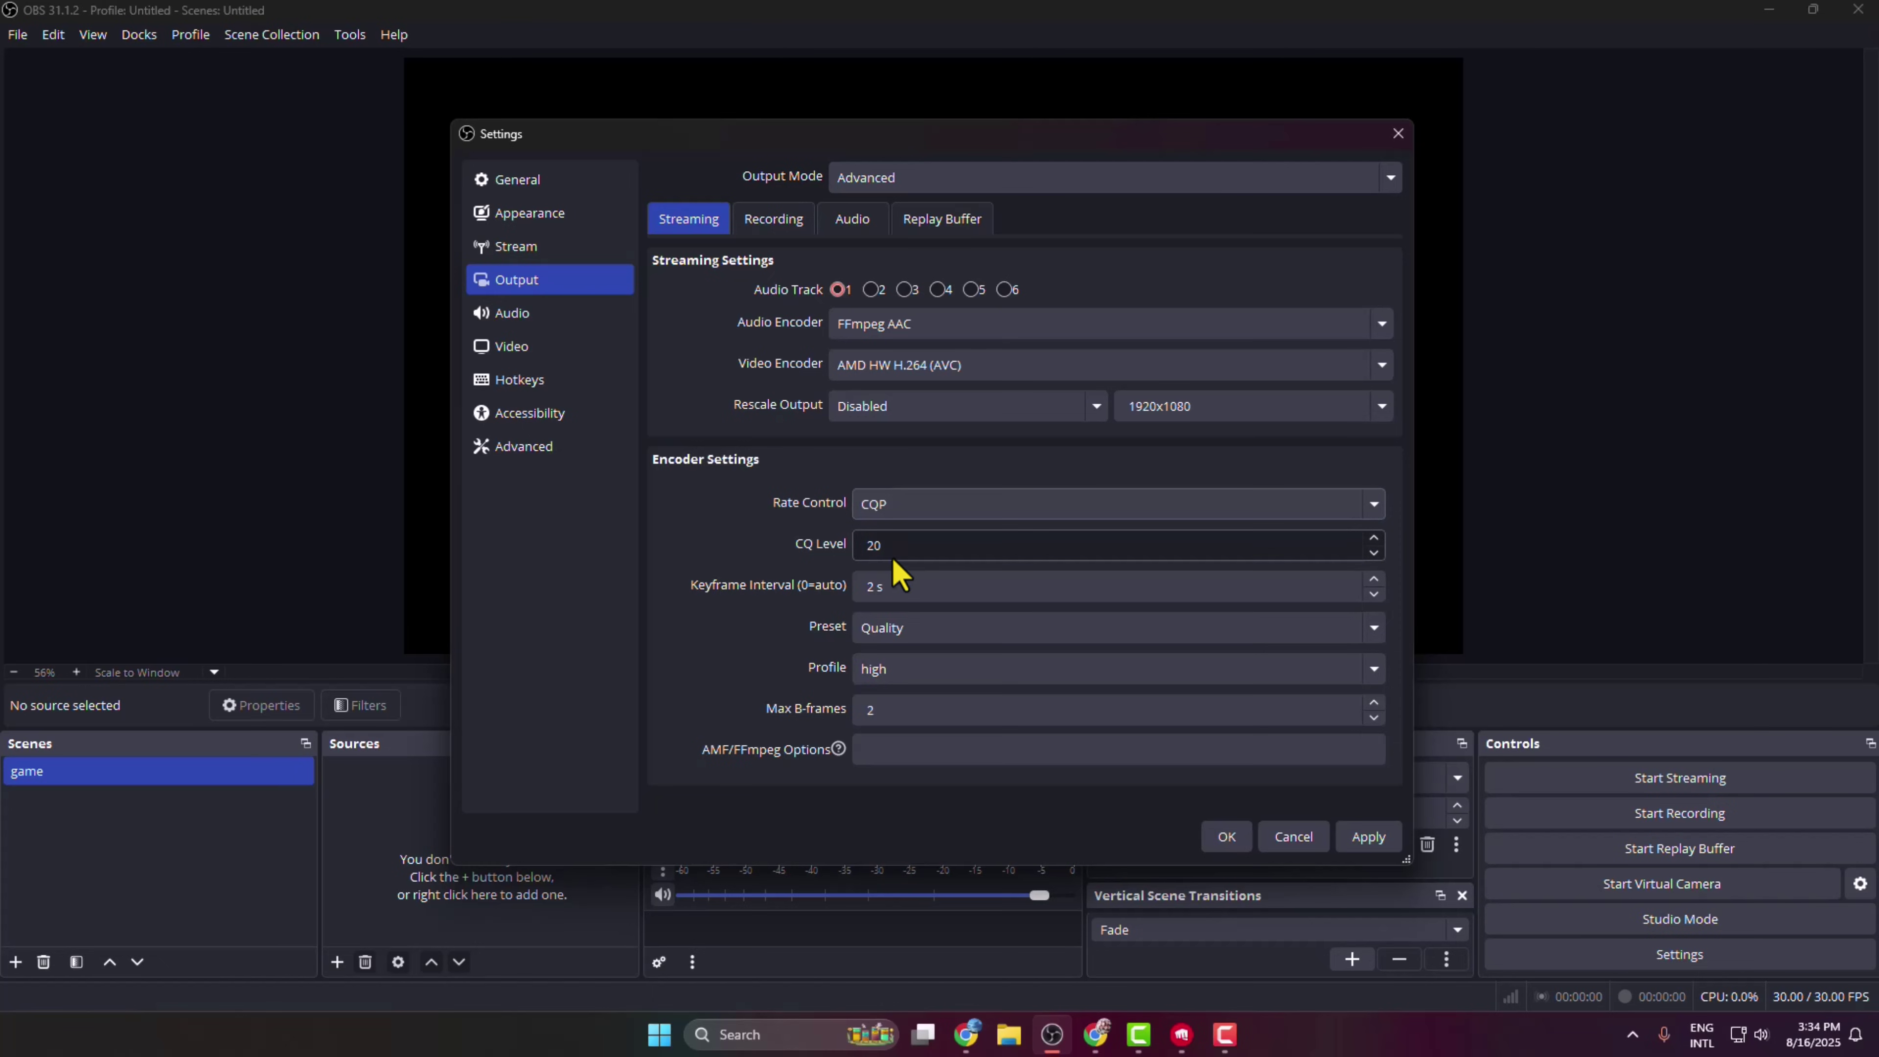
left_click(921, 548)
double_click(873, 546)
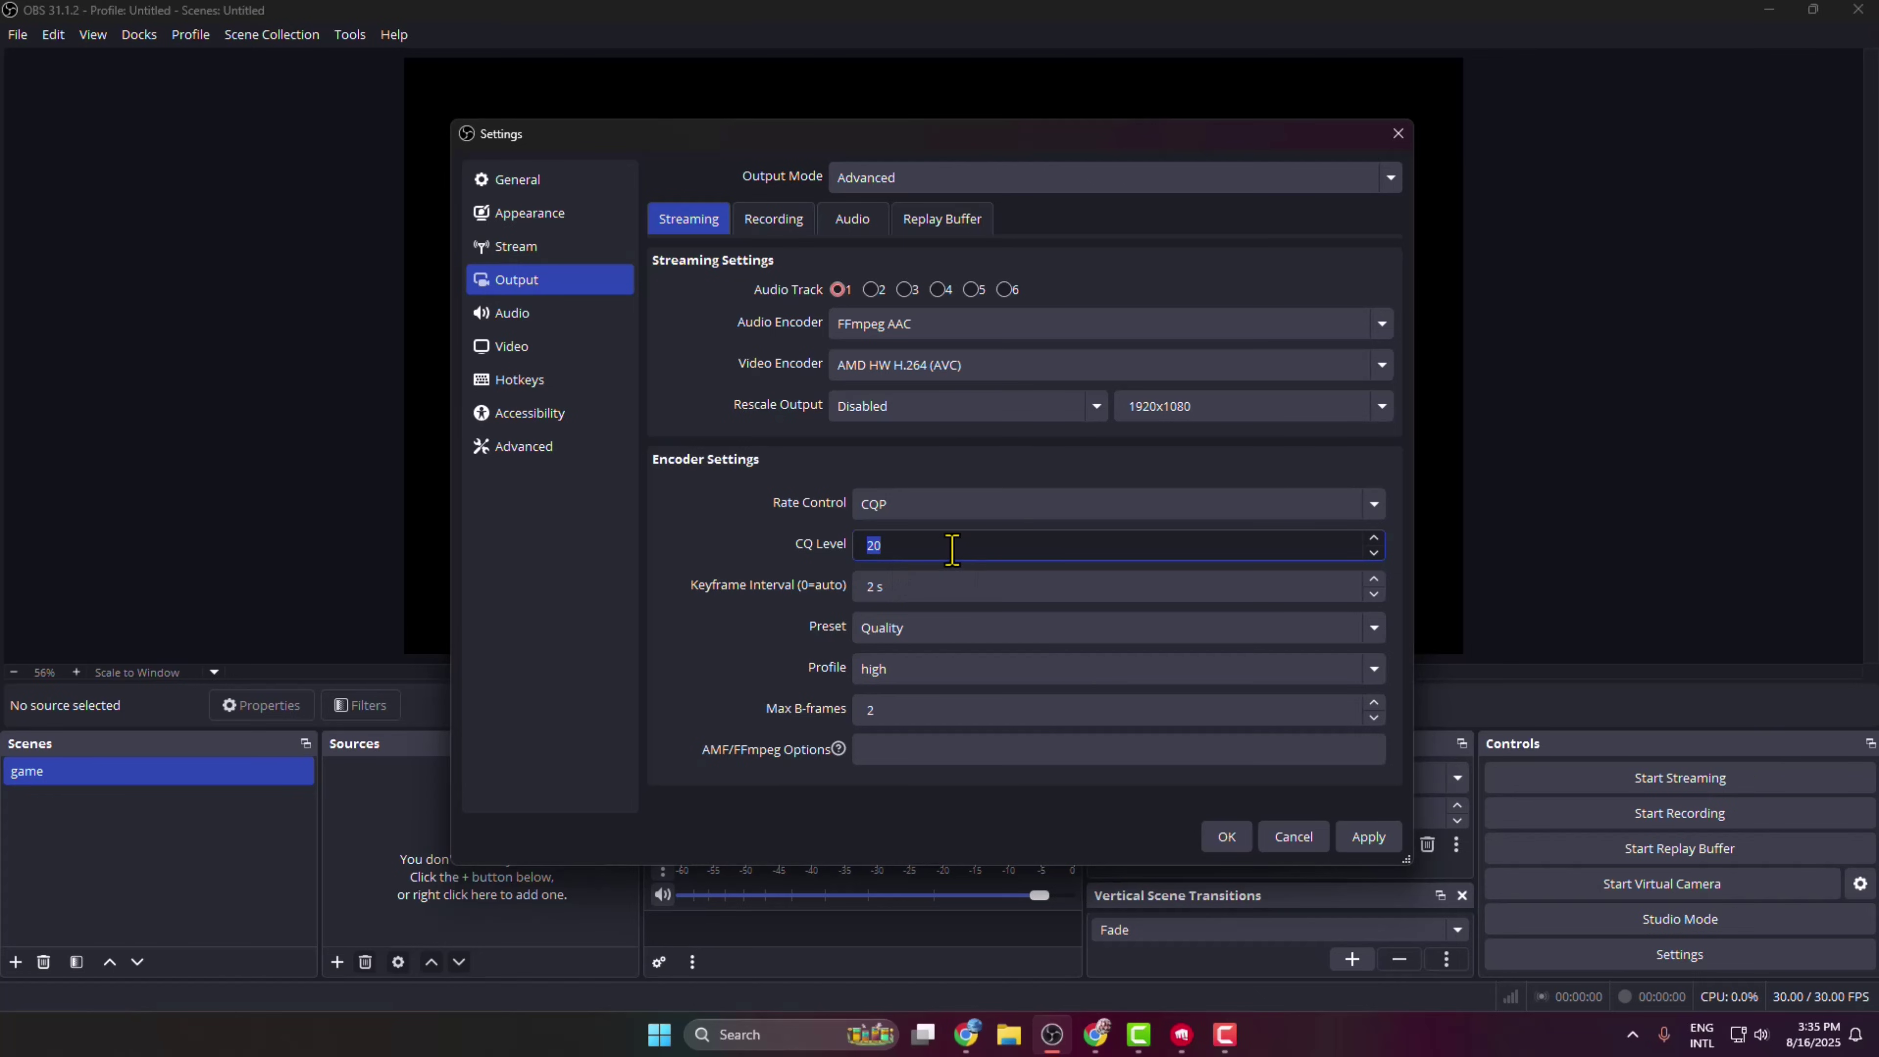
Set the video frame rate to 60 FPS at 1920x1080, then apply and close Settings
left_click(536, 349)
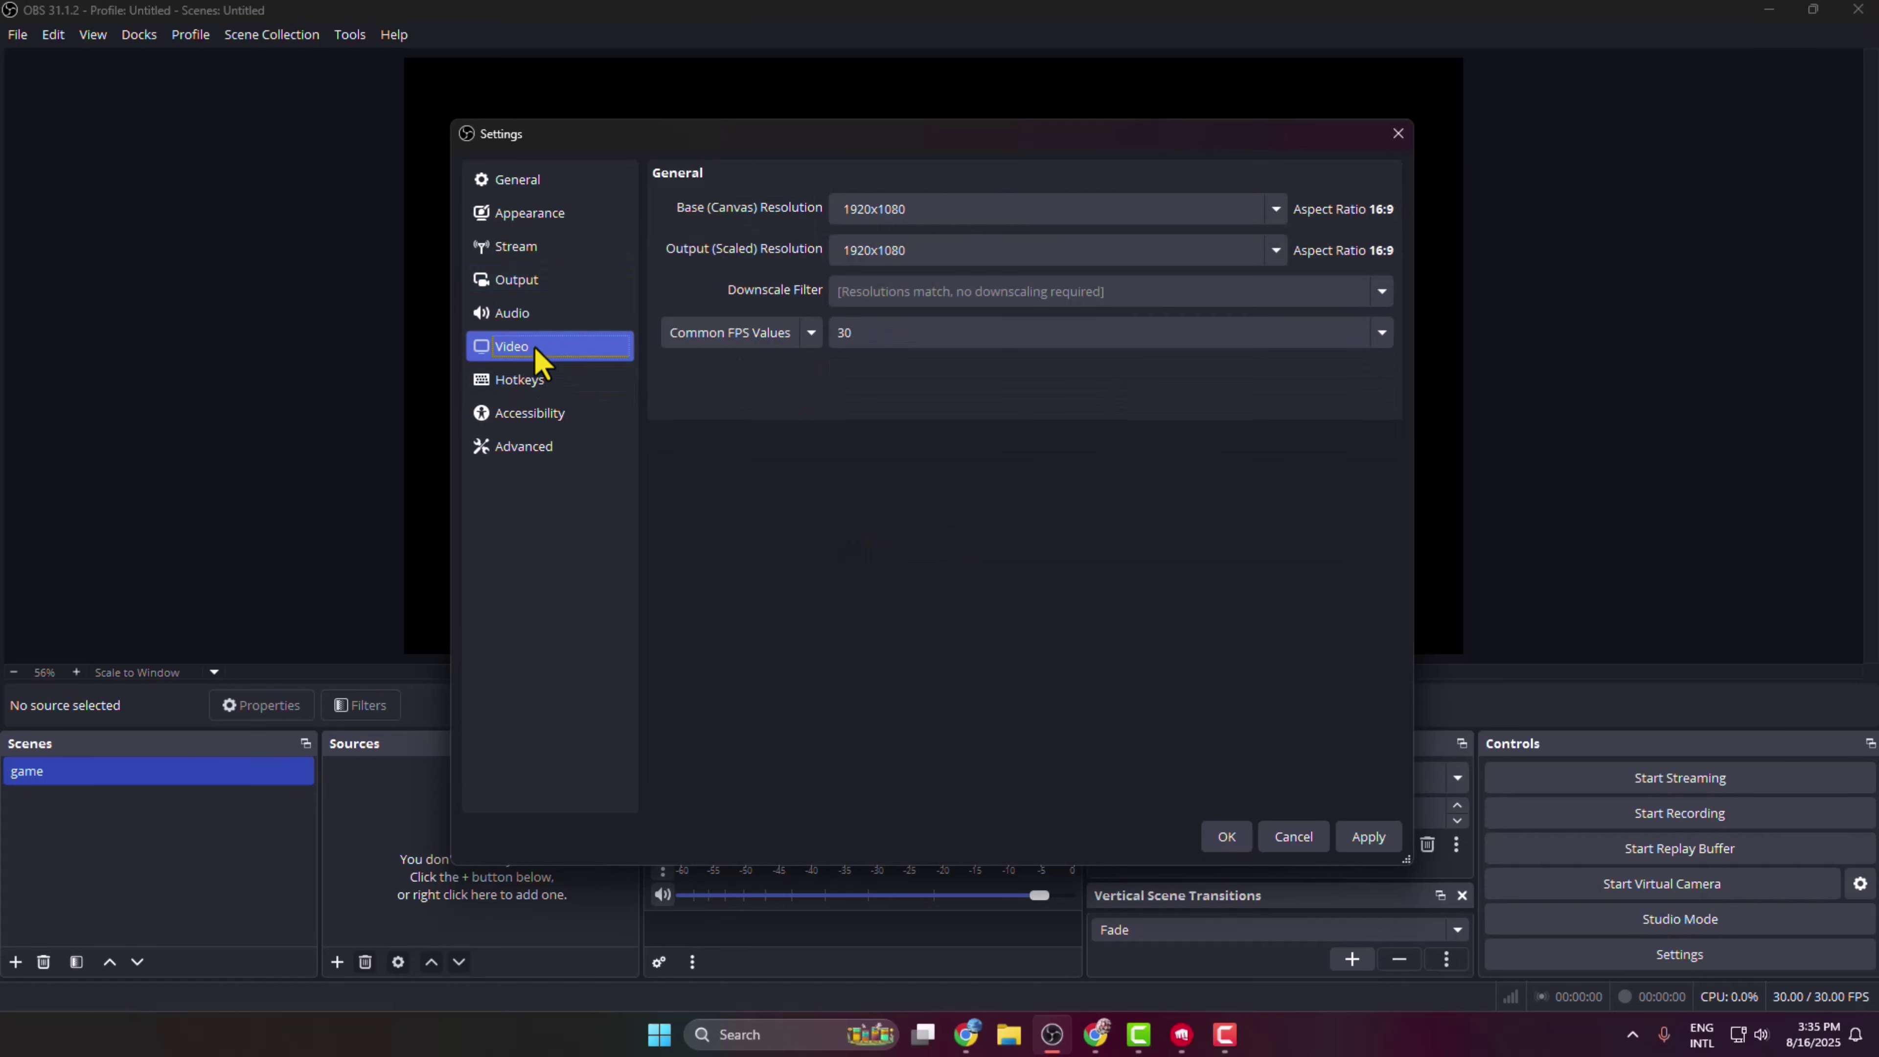
left_click(986, 211)
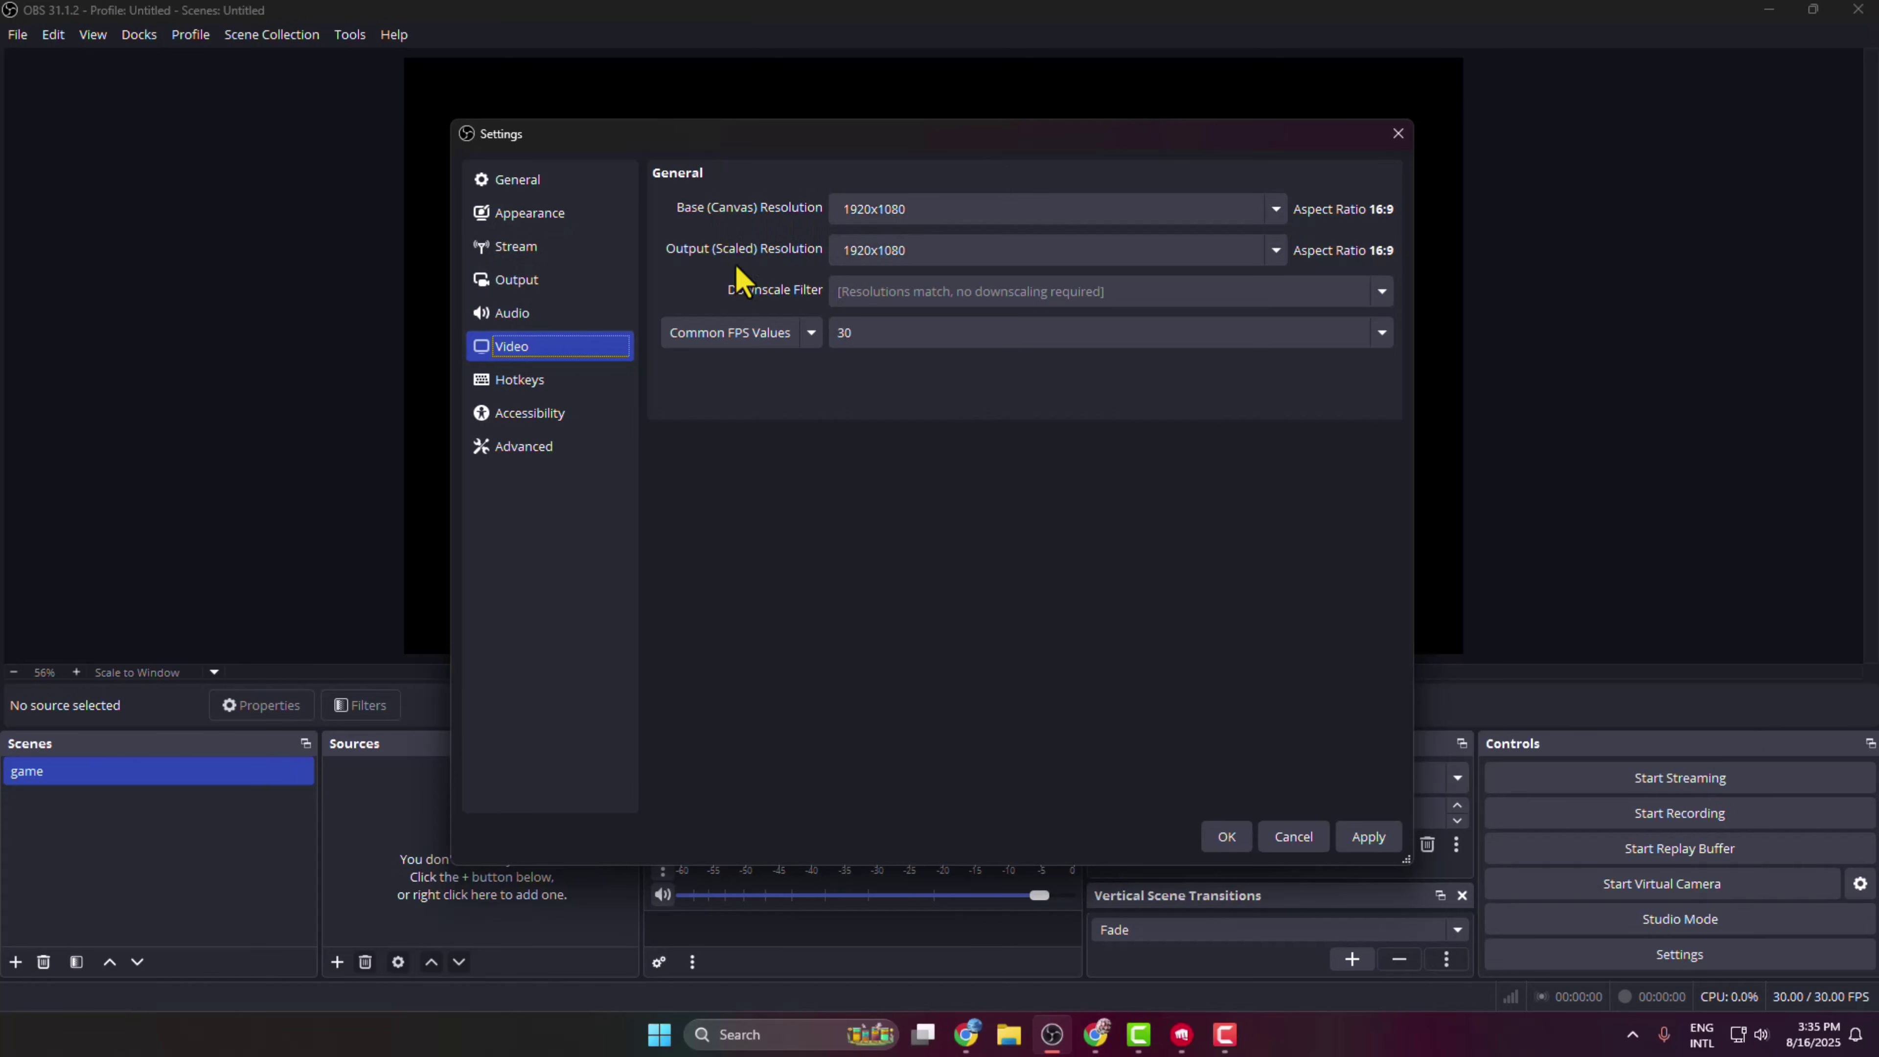
left_click(950, 254)
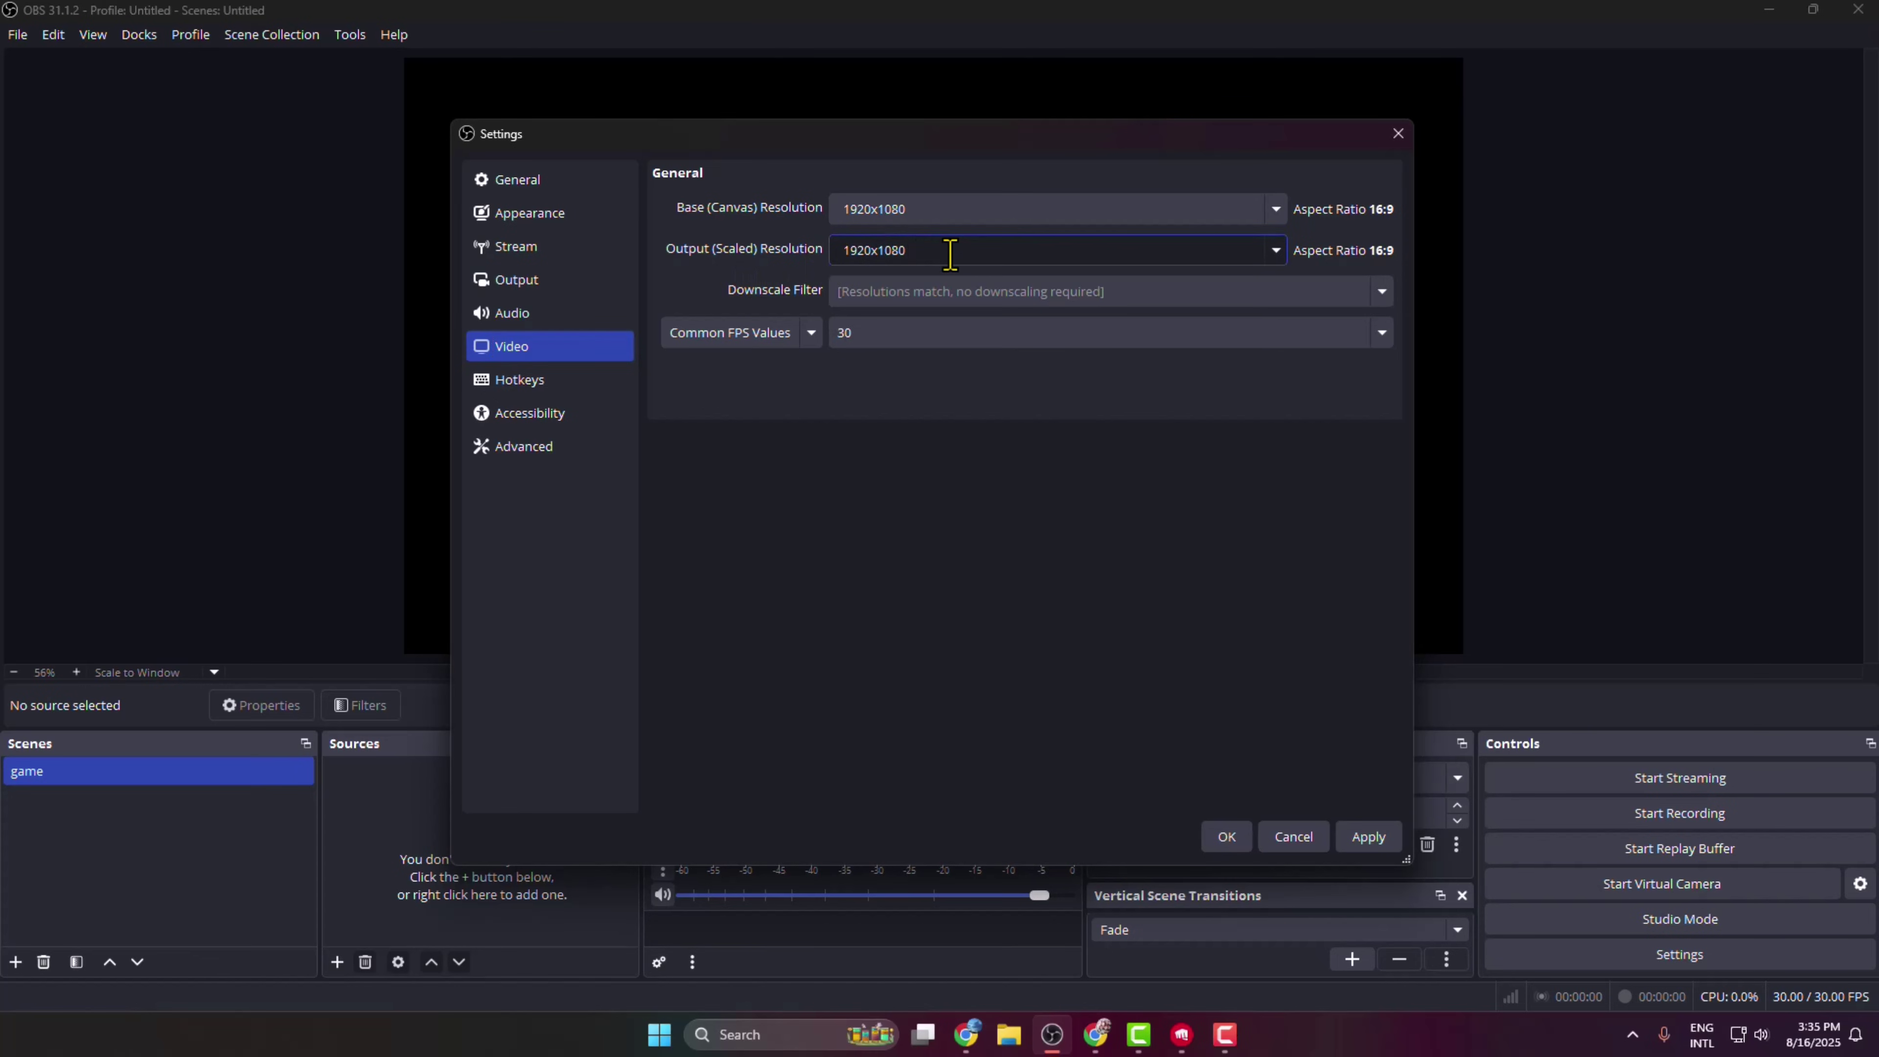
left_click(887, 335)
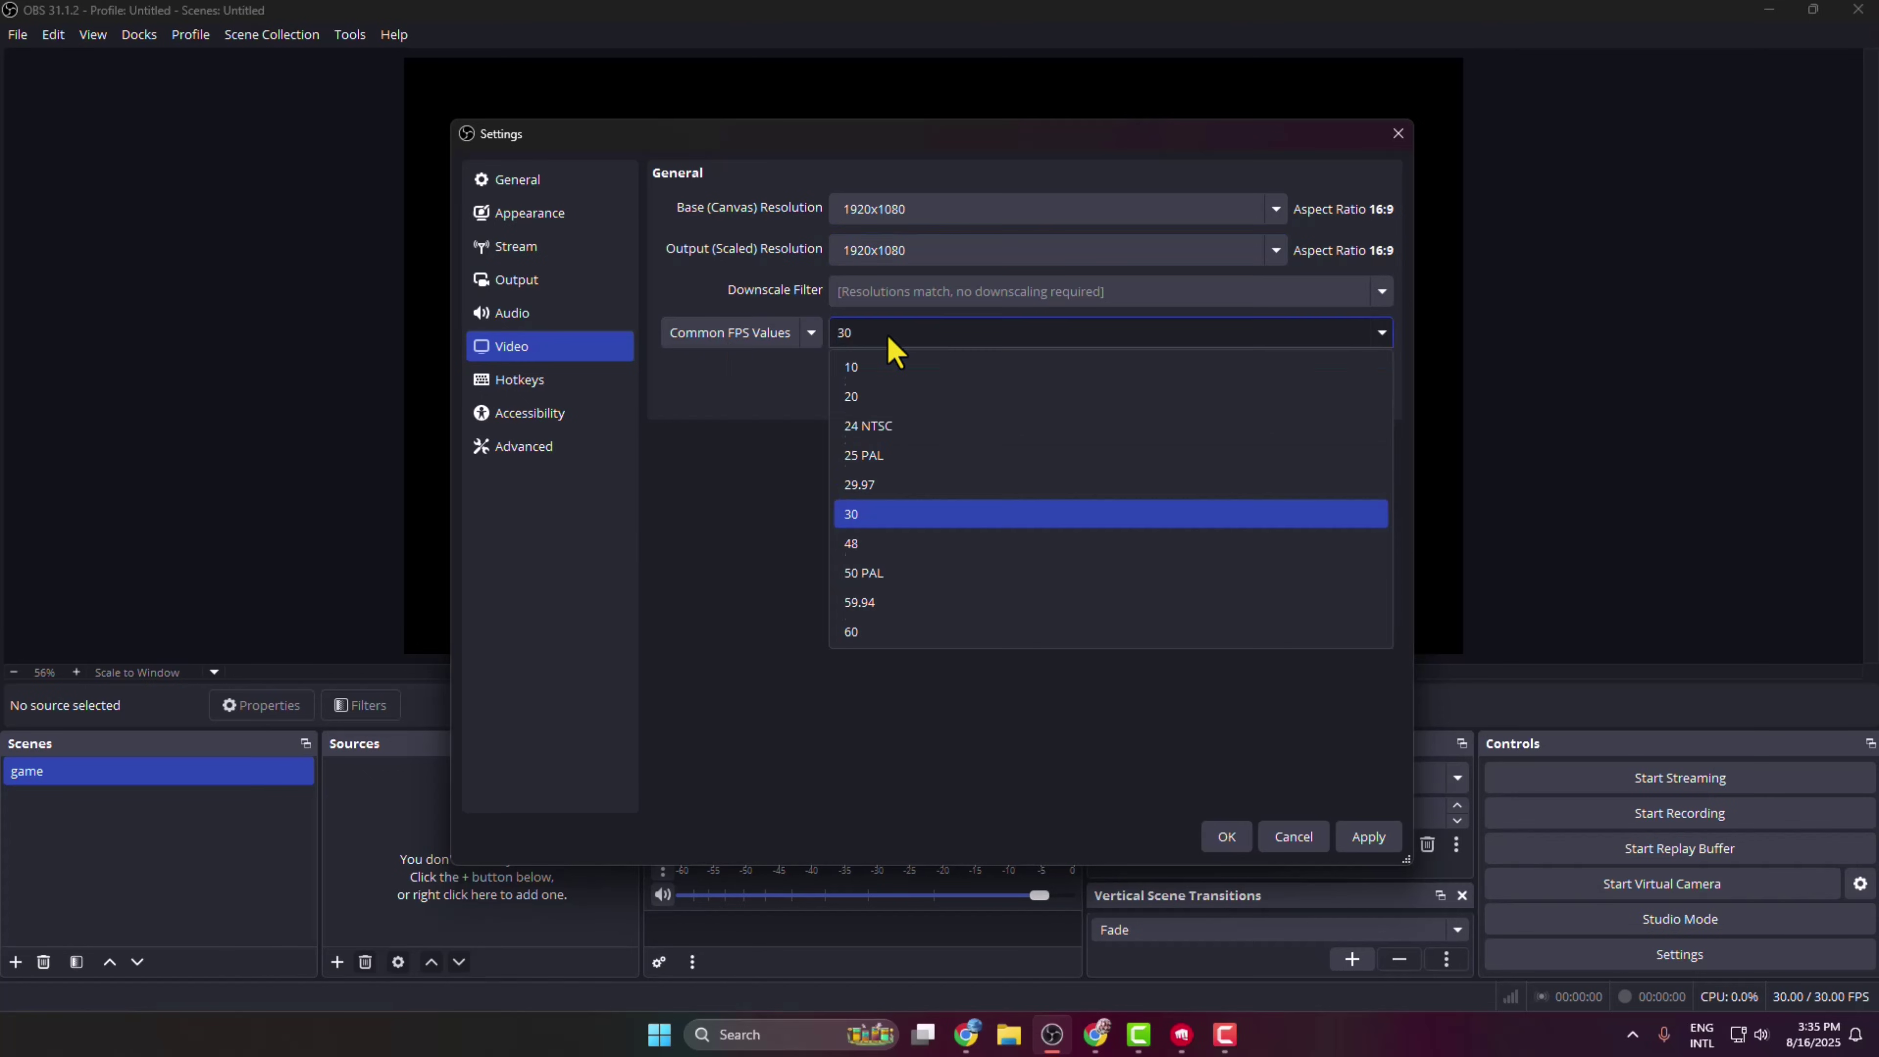
left_click(874, 634)
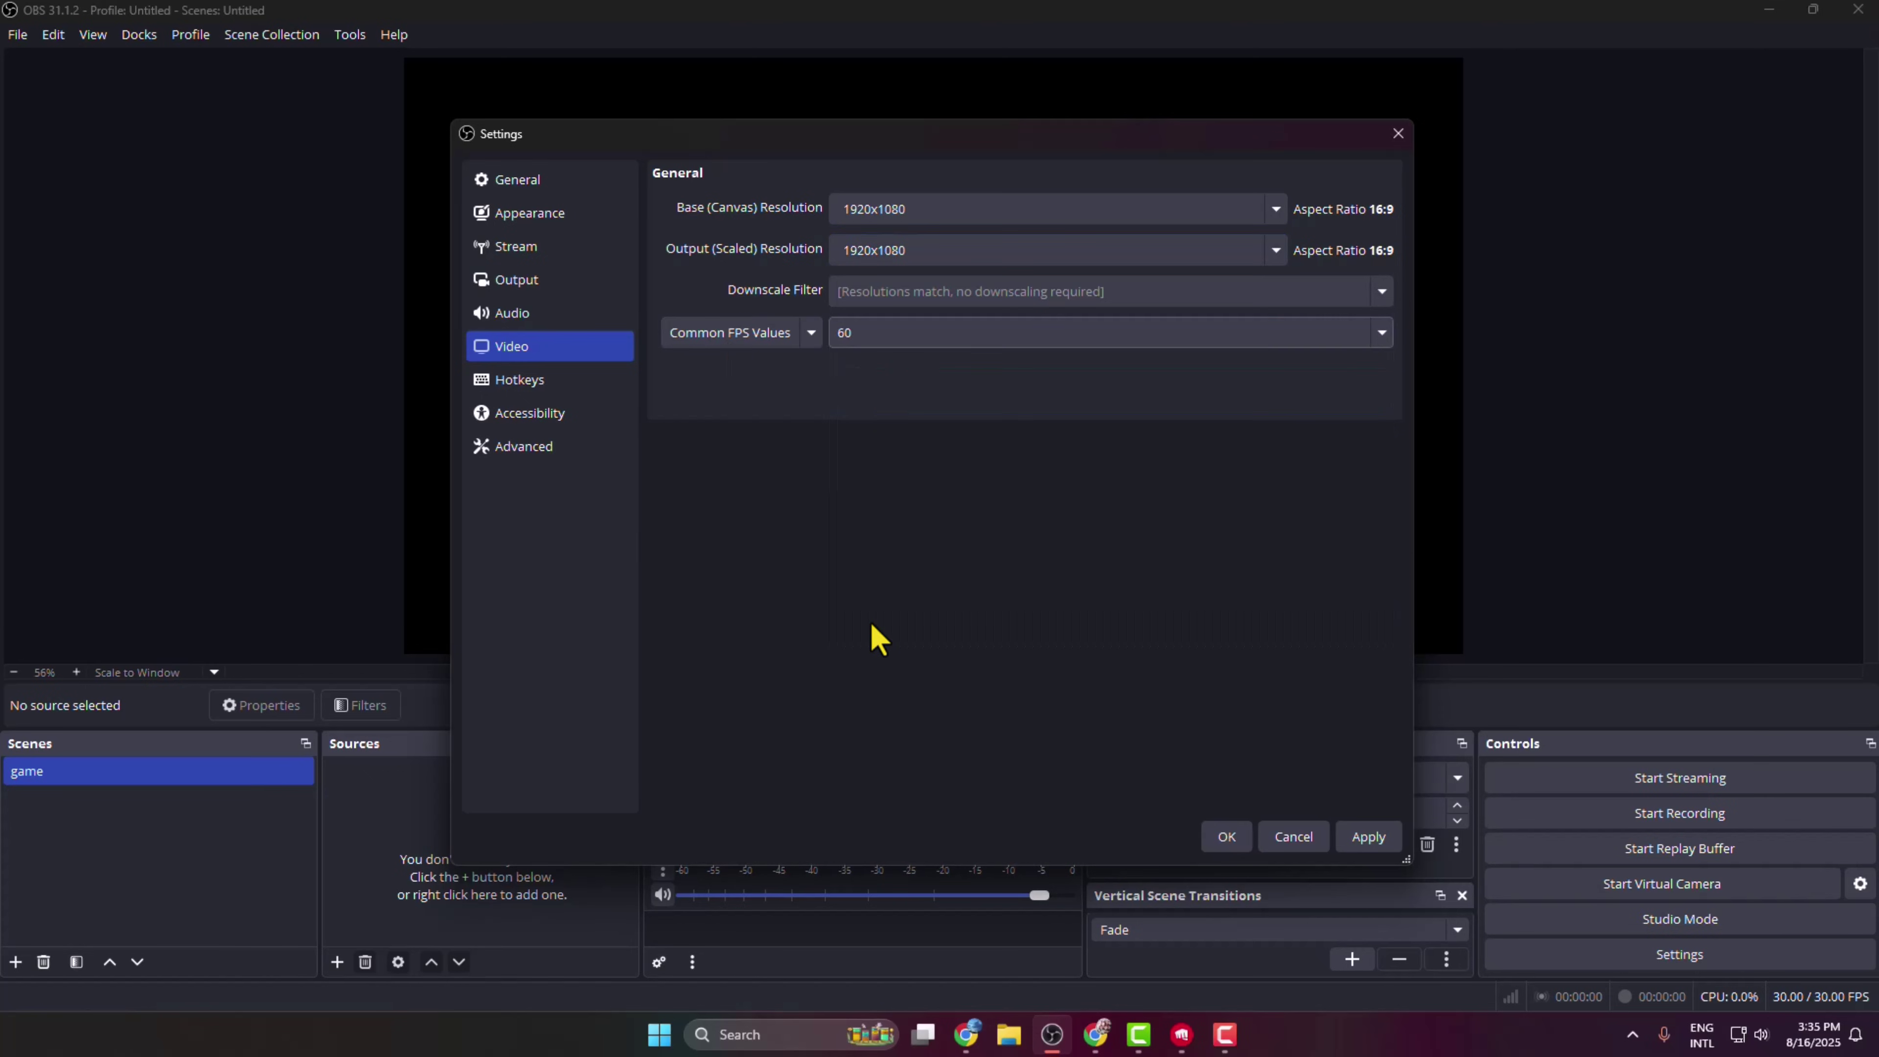
left_click(1368, 836)
left_click(1226, 836)
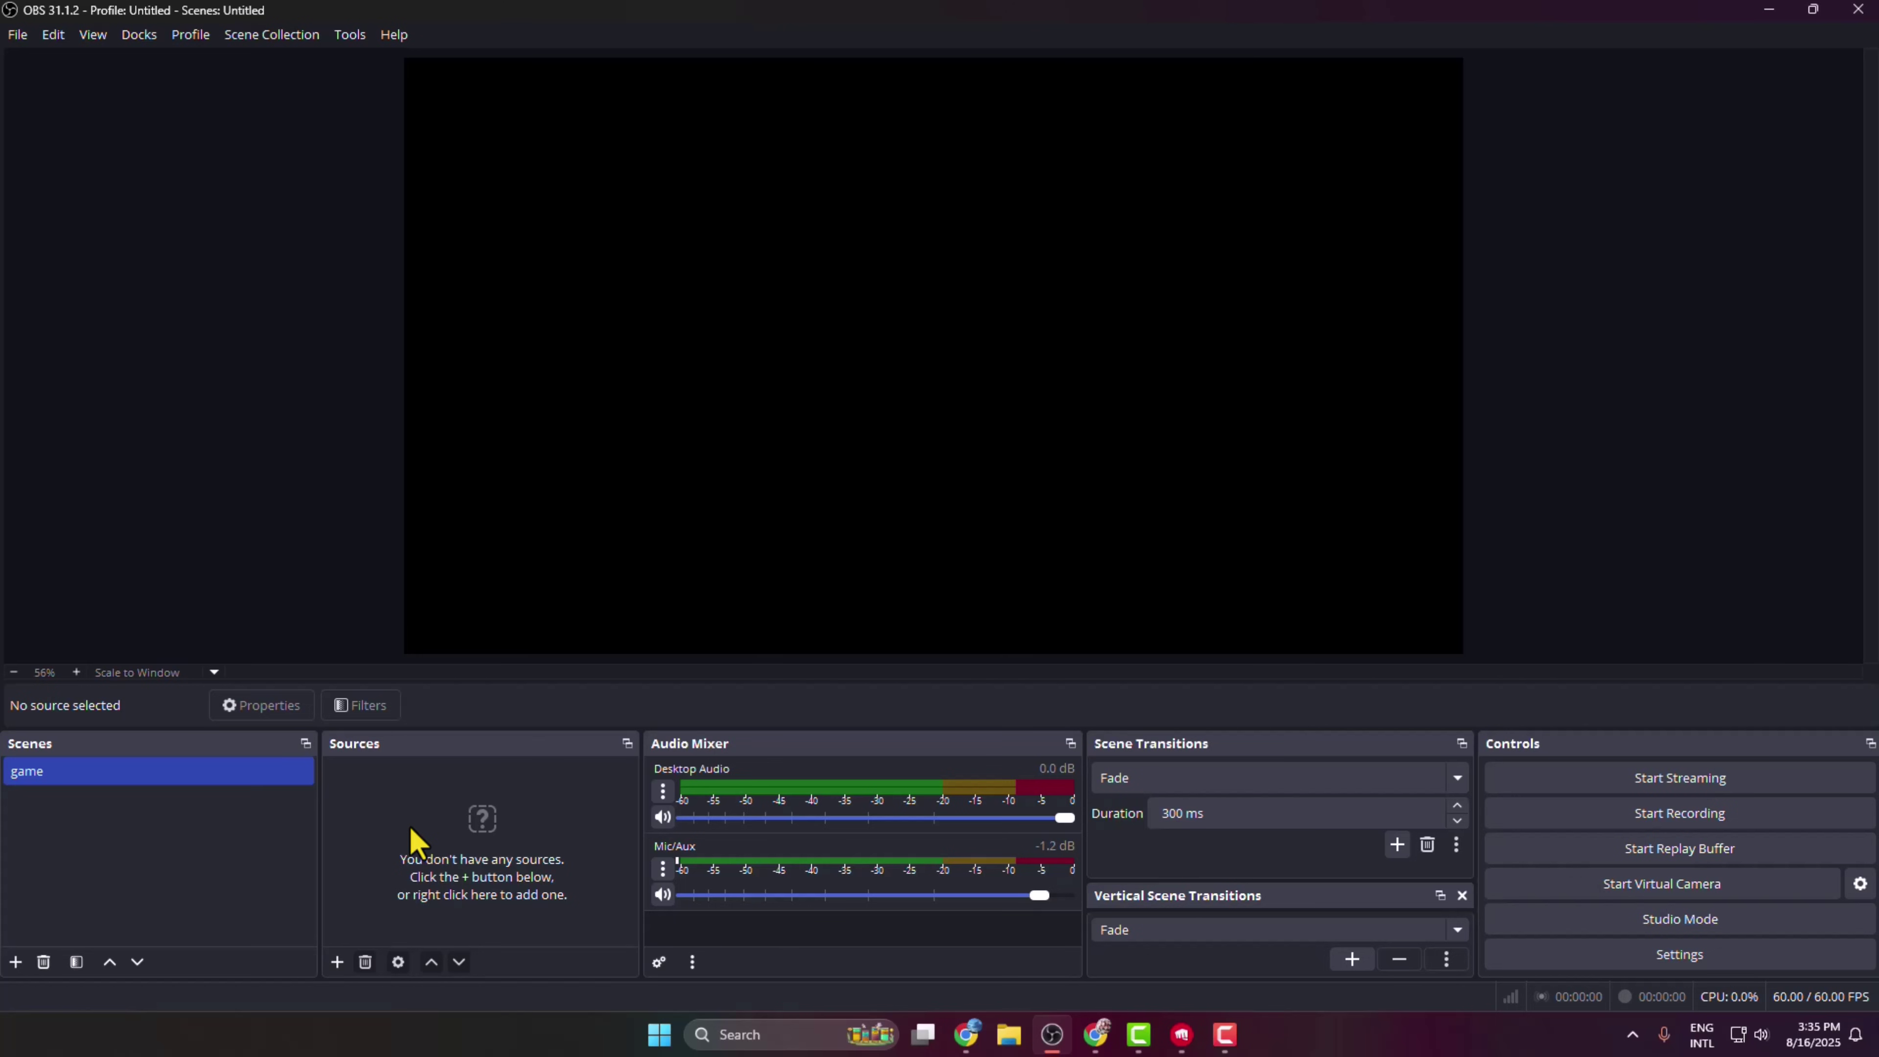
Launch VALORANT from the Riot Client, open its Play lobby, and Alt+Tab back to OBS
left_click(1184, 1034)
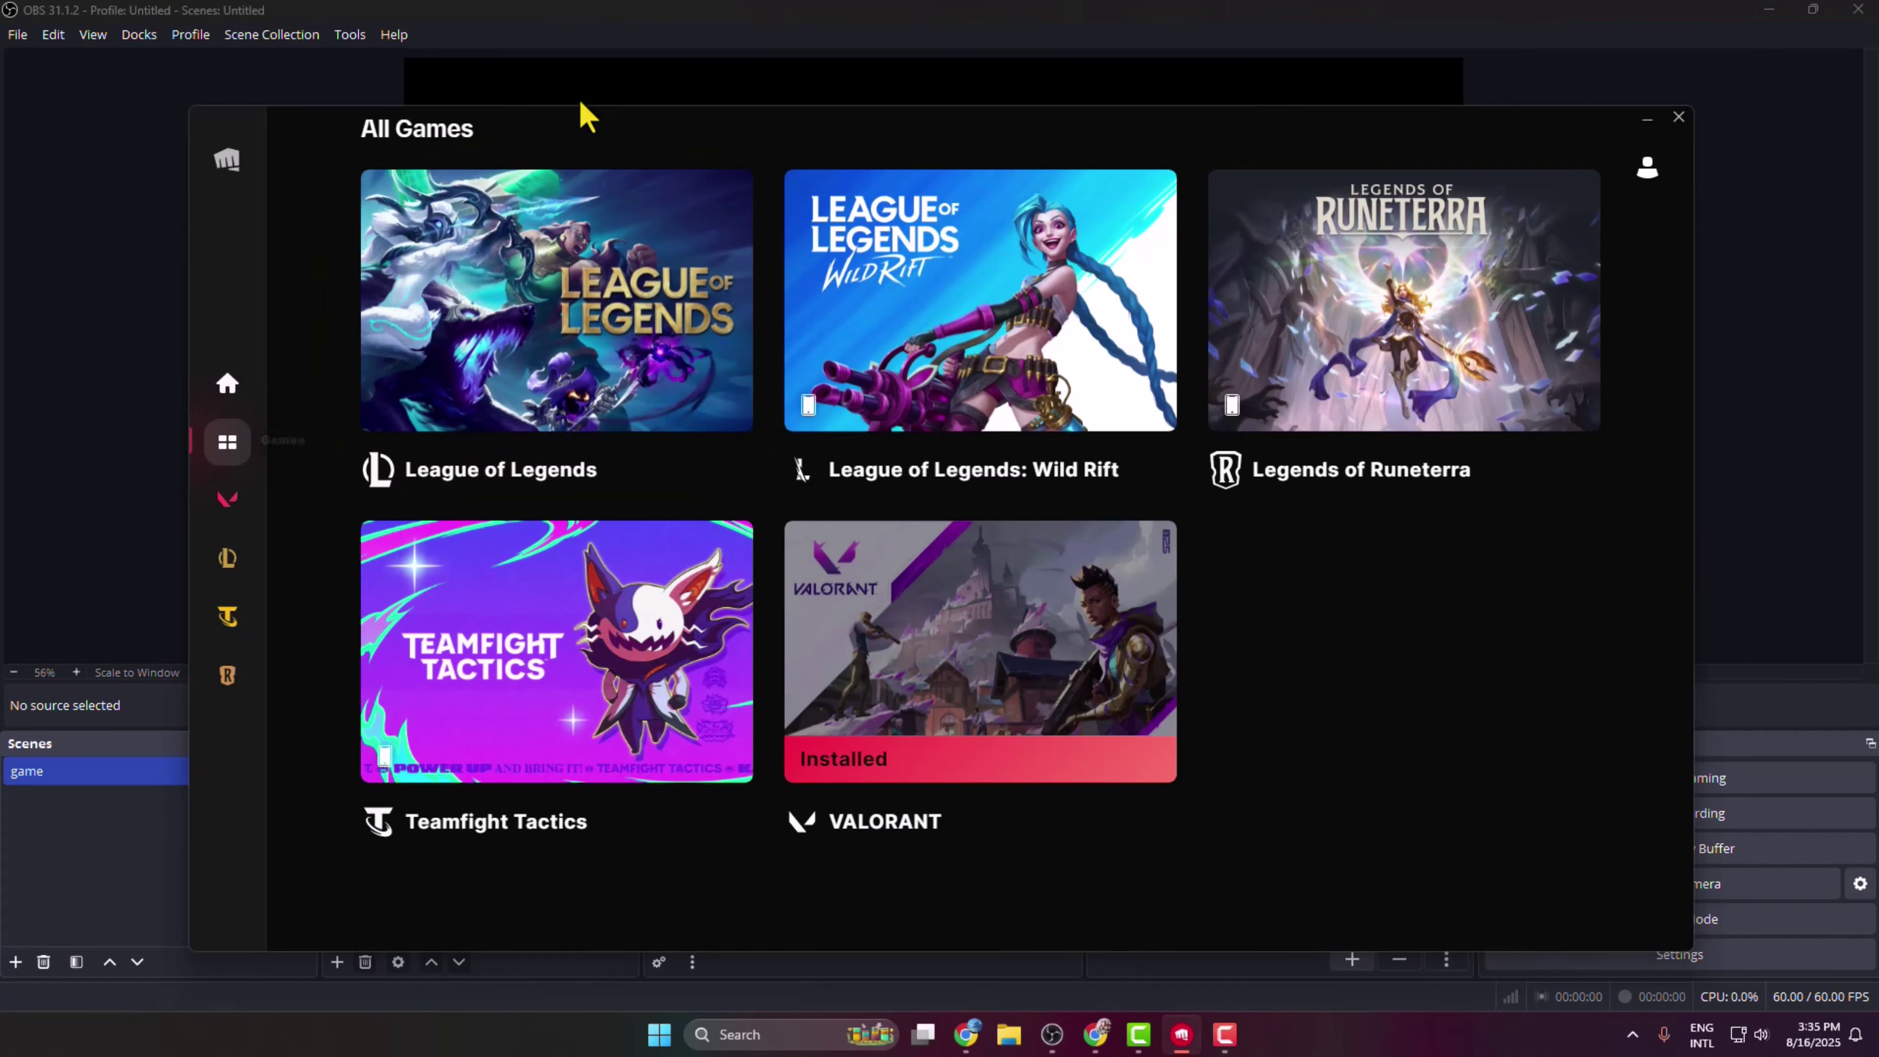
left_click(244, 506)
left_click(433, 414)
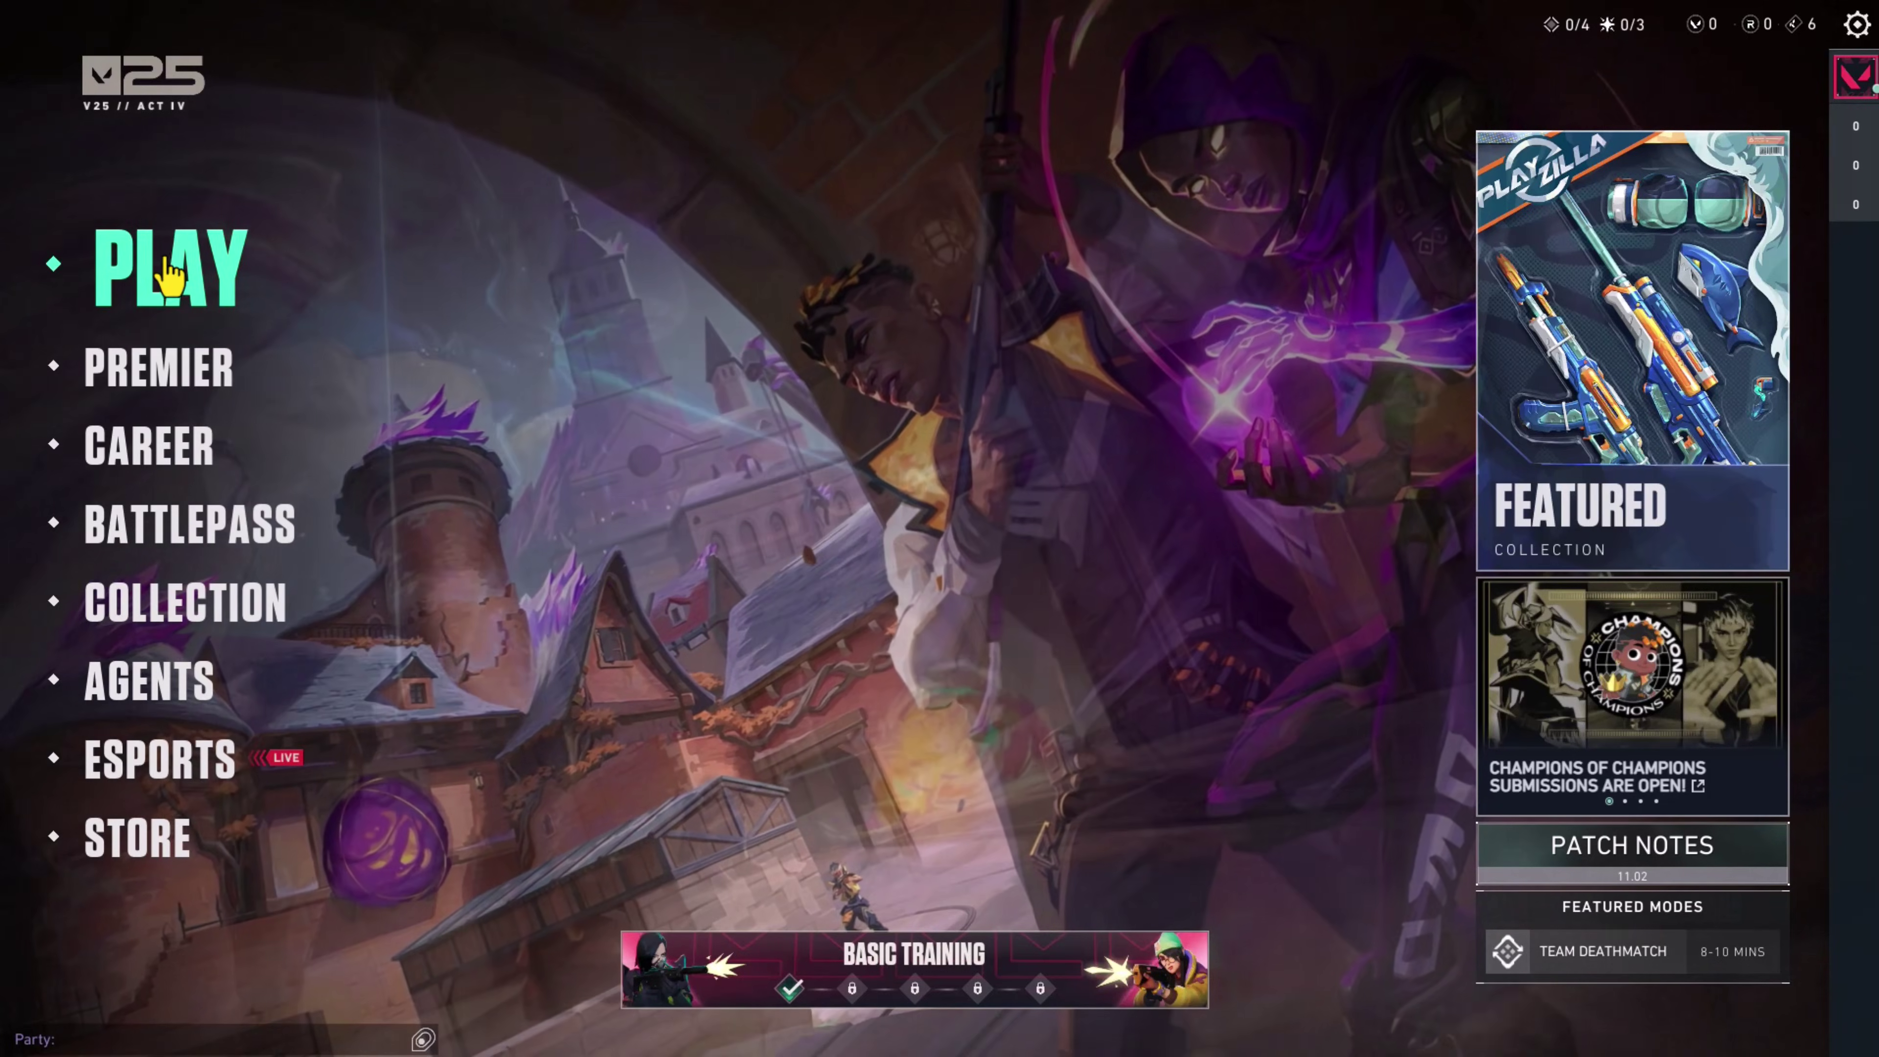
left_click(159, 270)
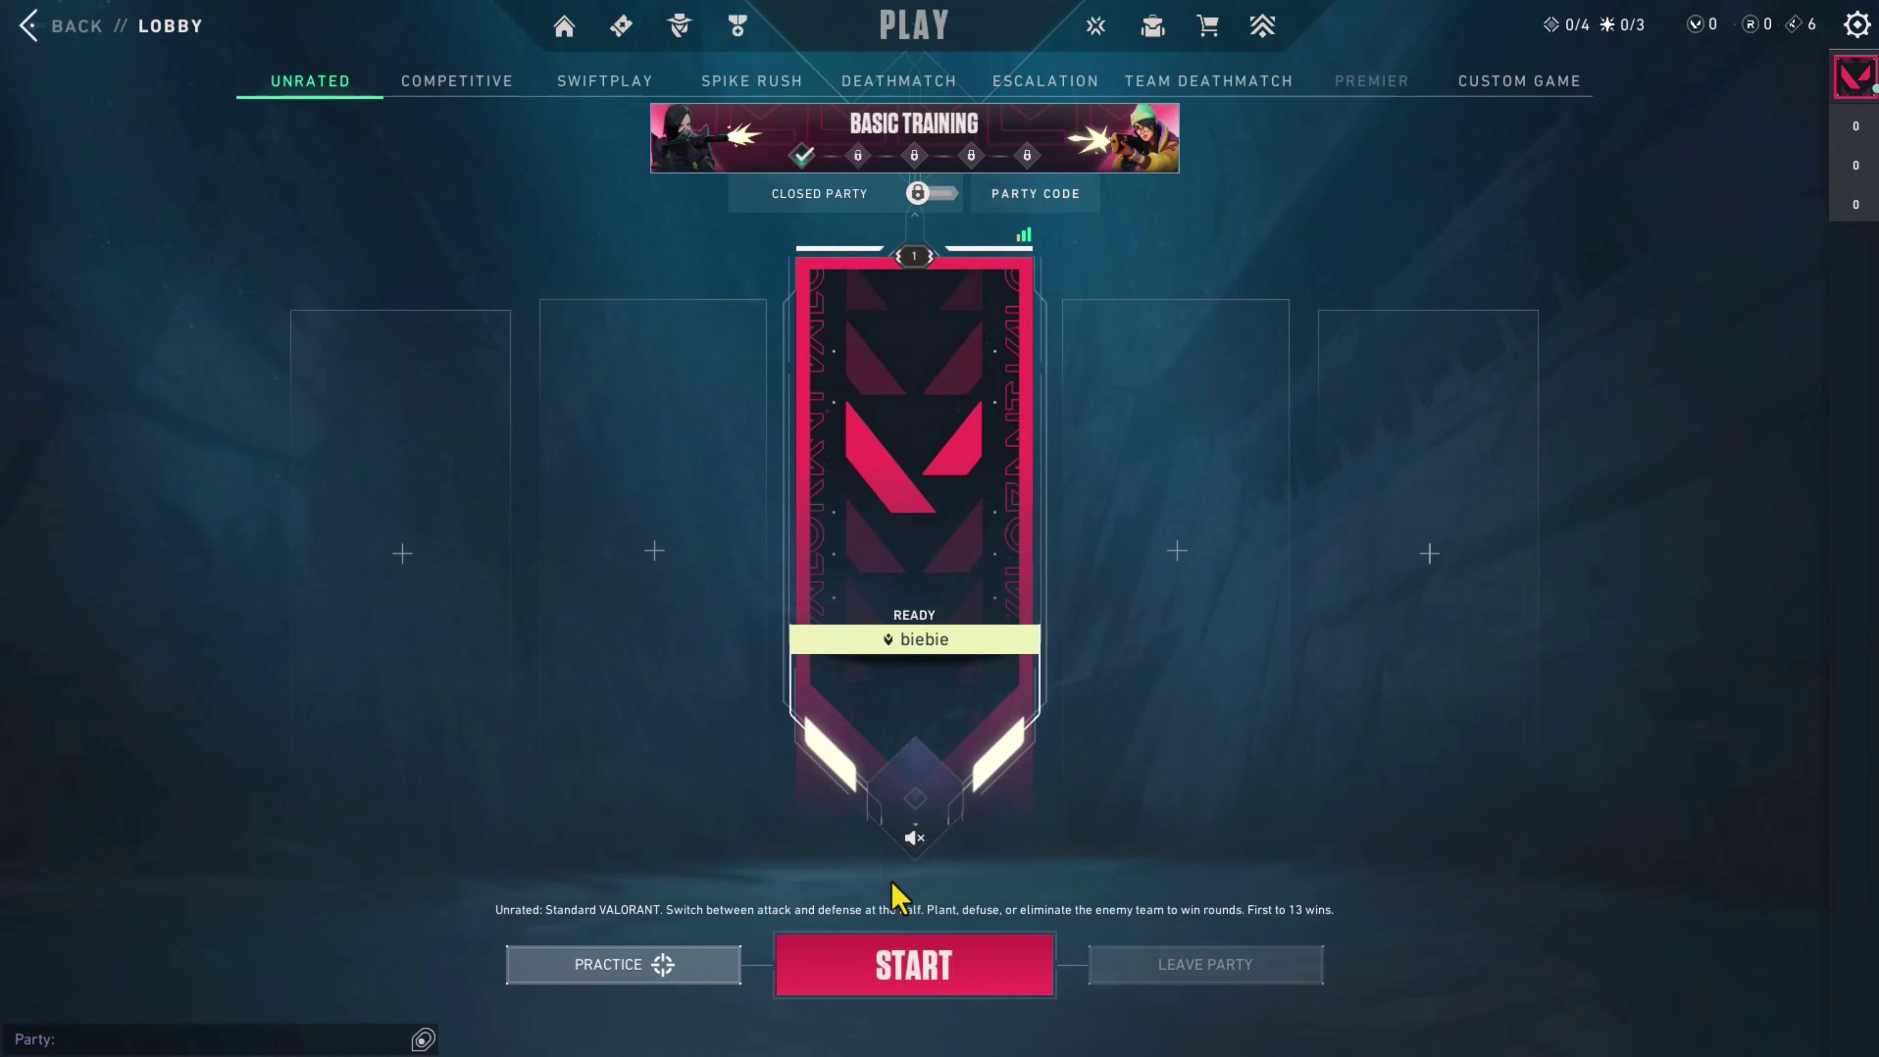
key("alt+Tab")
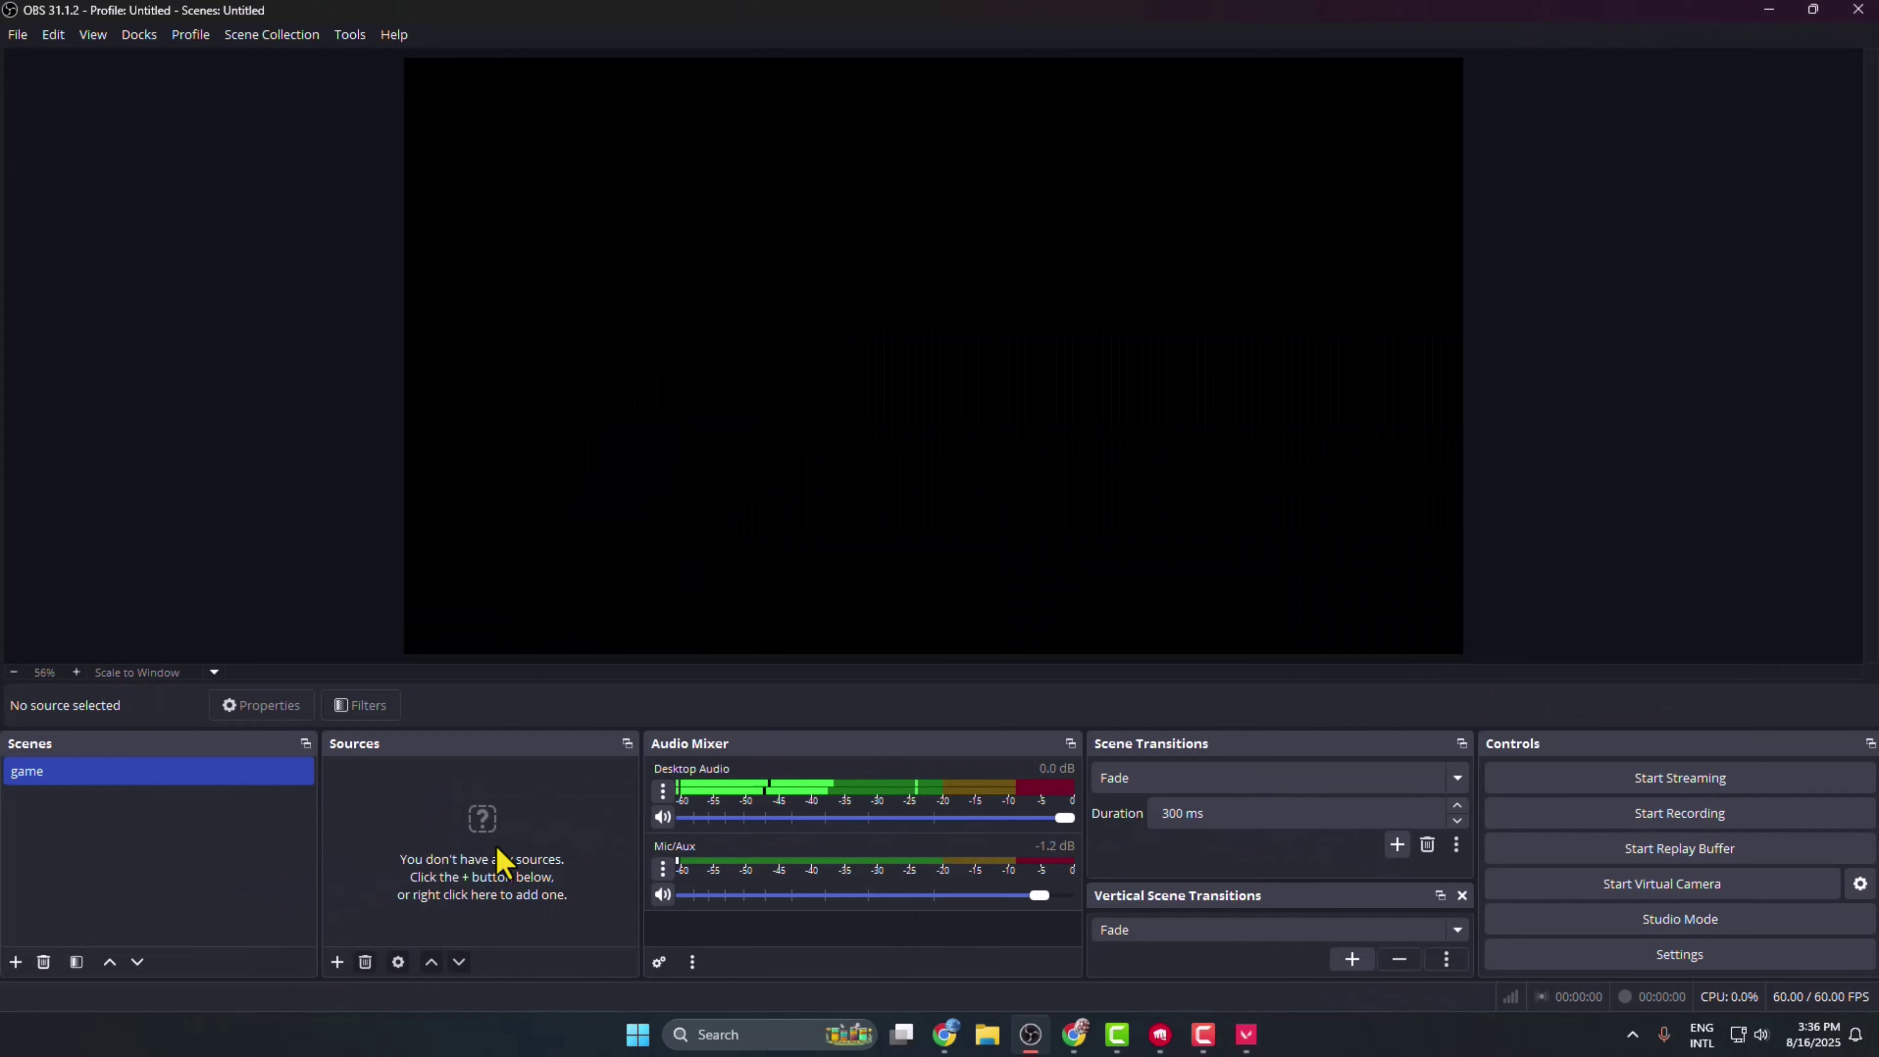
Add a Display Capture source of the HP M22F FHD primary monitor
left_click(337, 961)
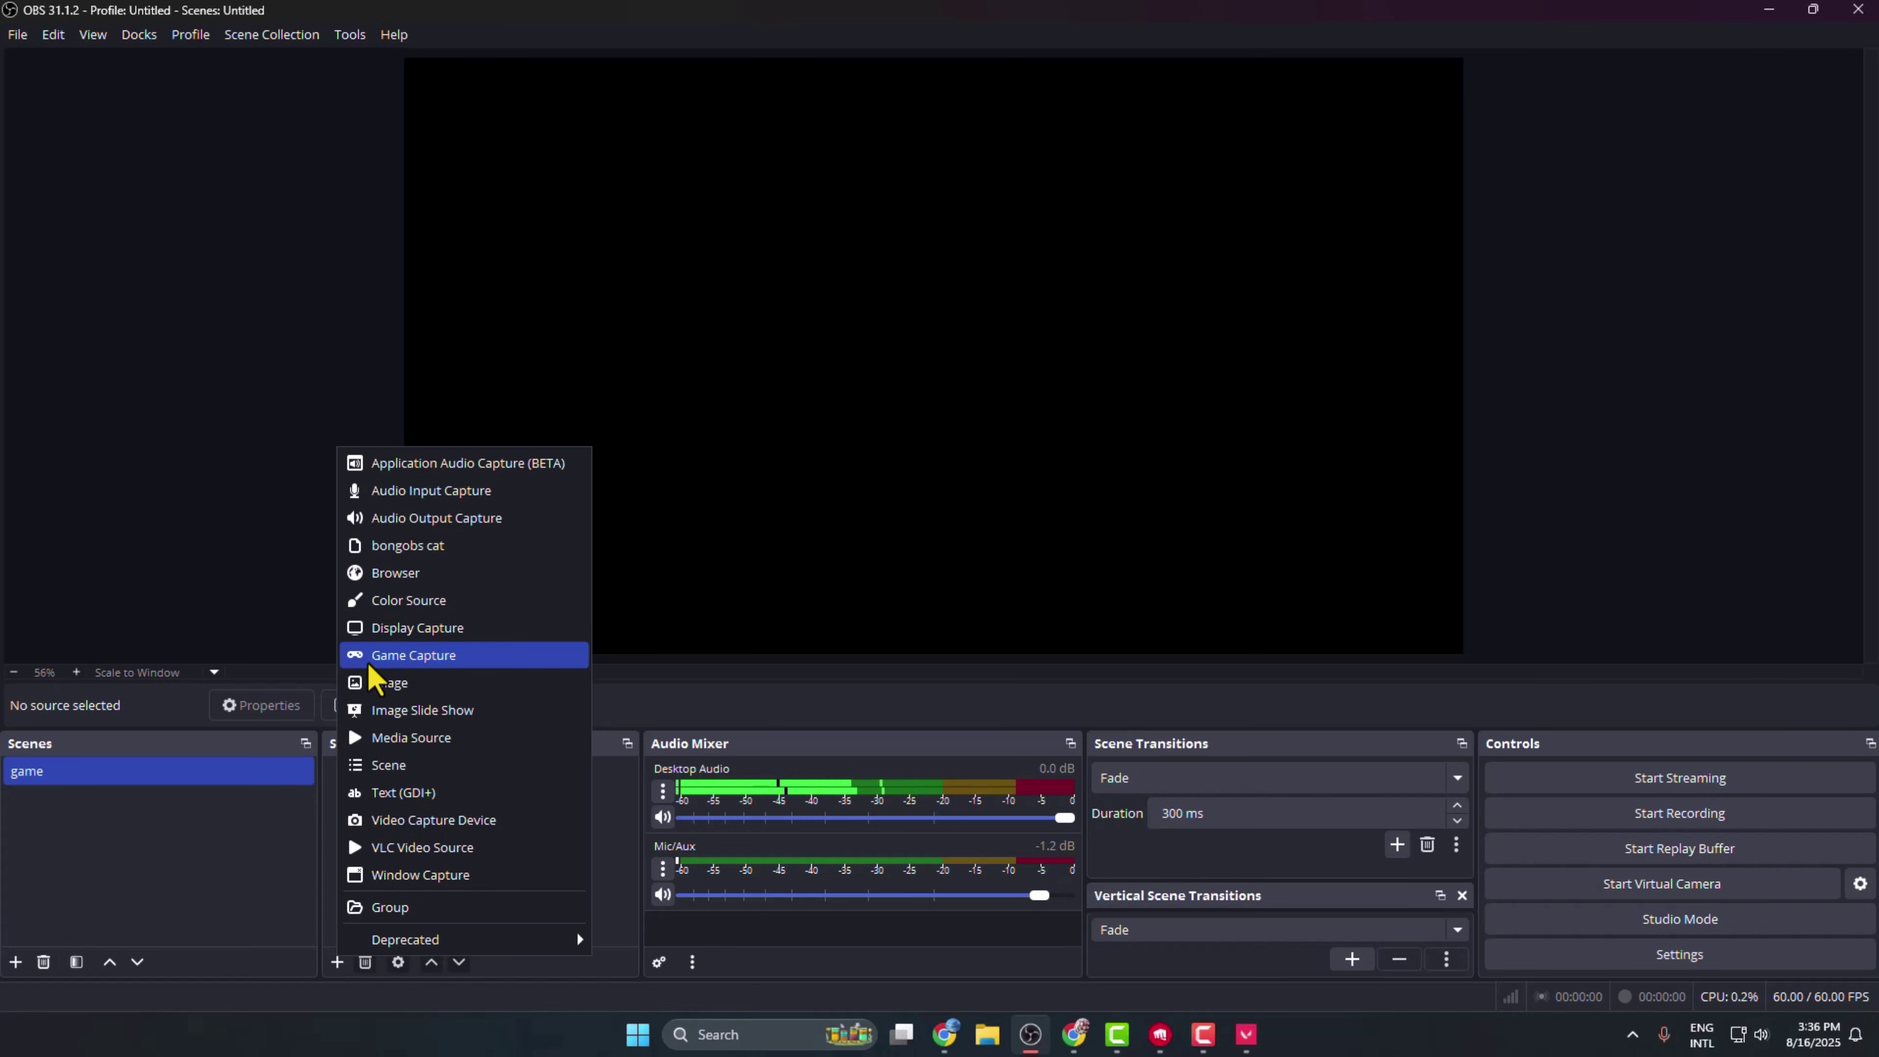
left_click(420, 629)
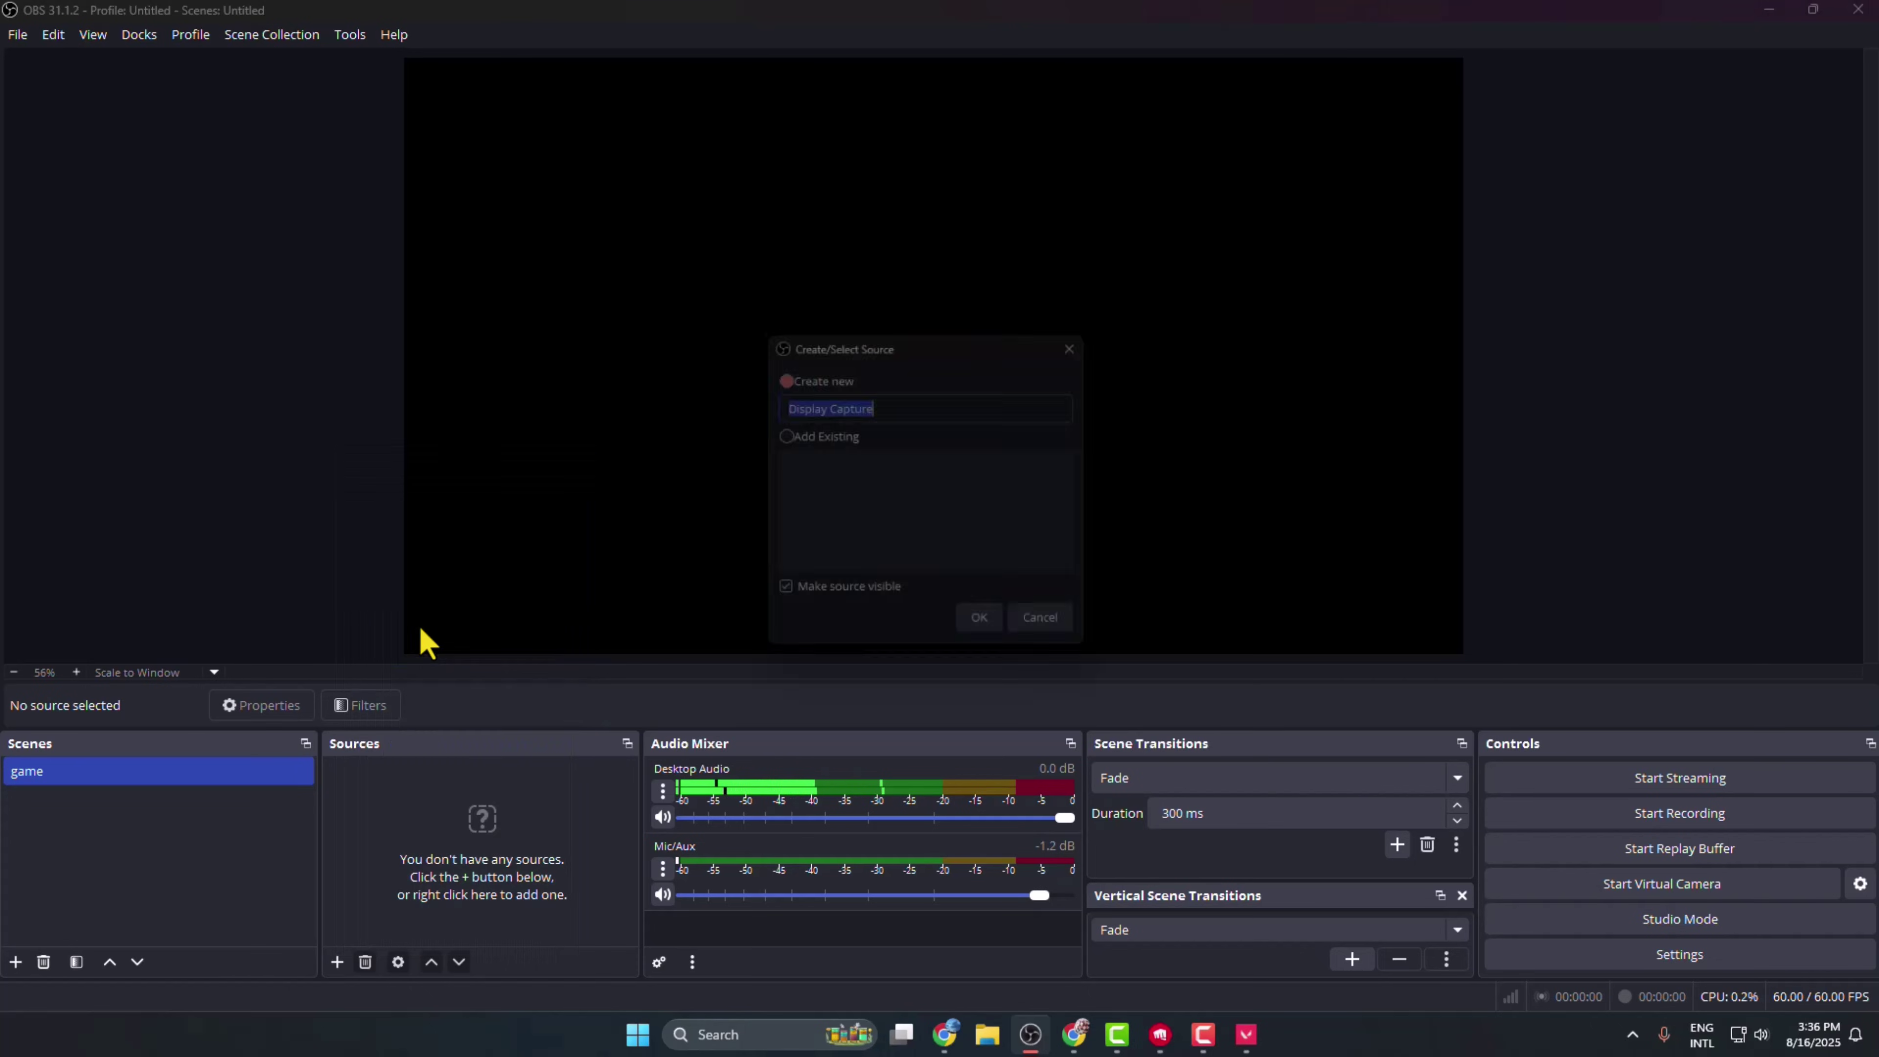
left_click(980, 618)
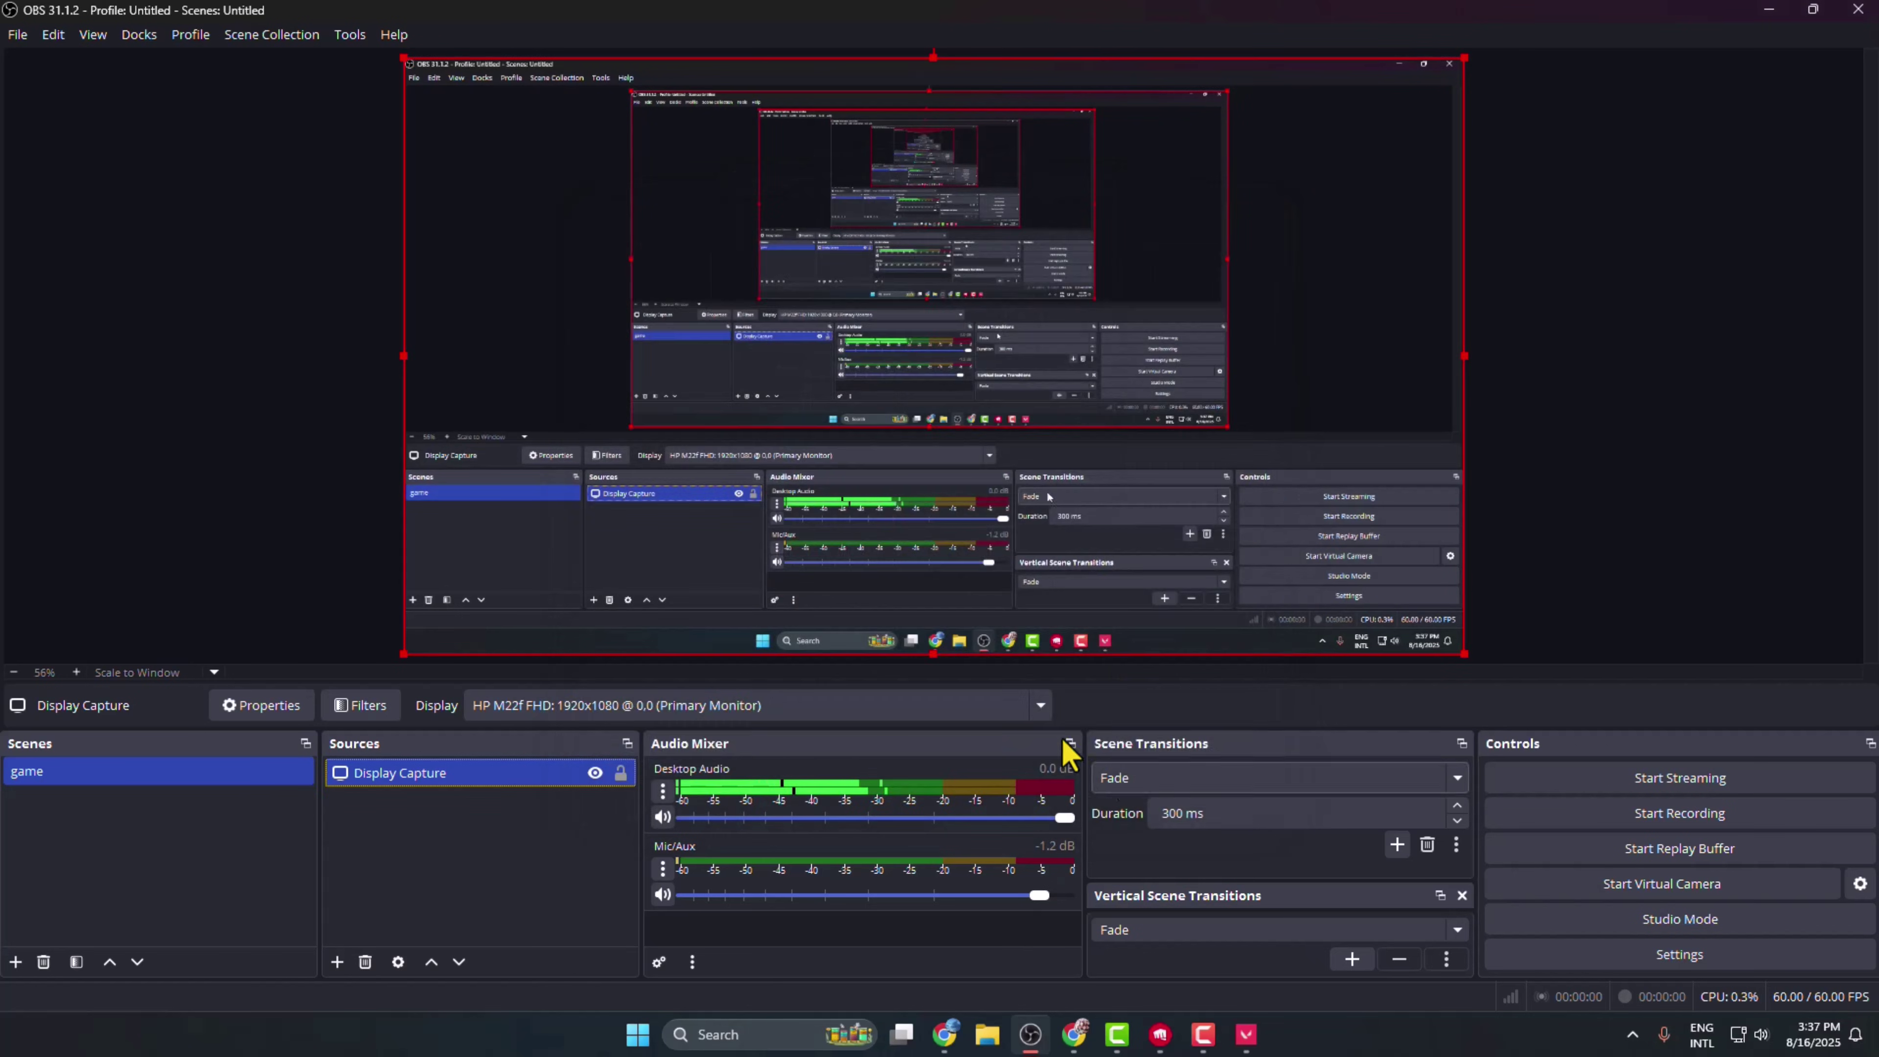
Record a short VALORANT session while returning to the main menu, then stop recording
left_click(1678, 820)
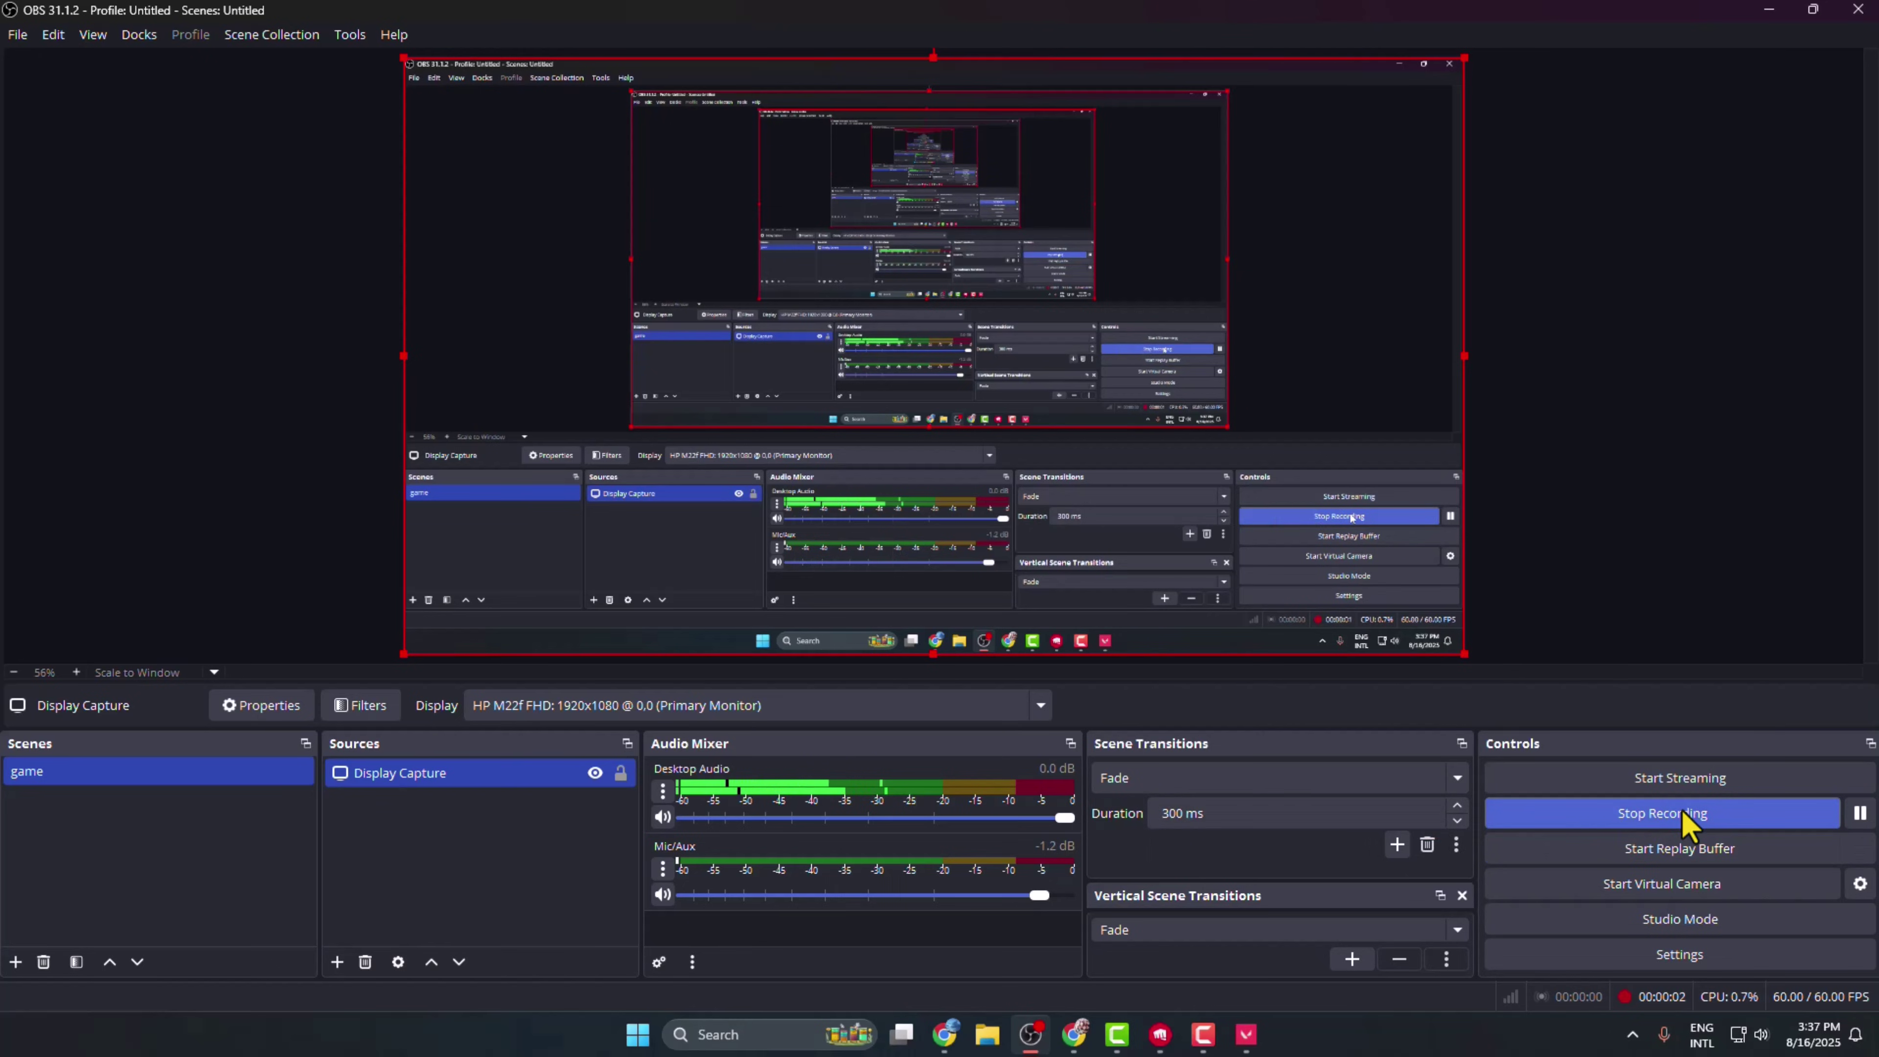
left_click(1246, 1033)
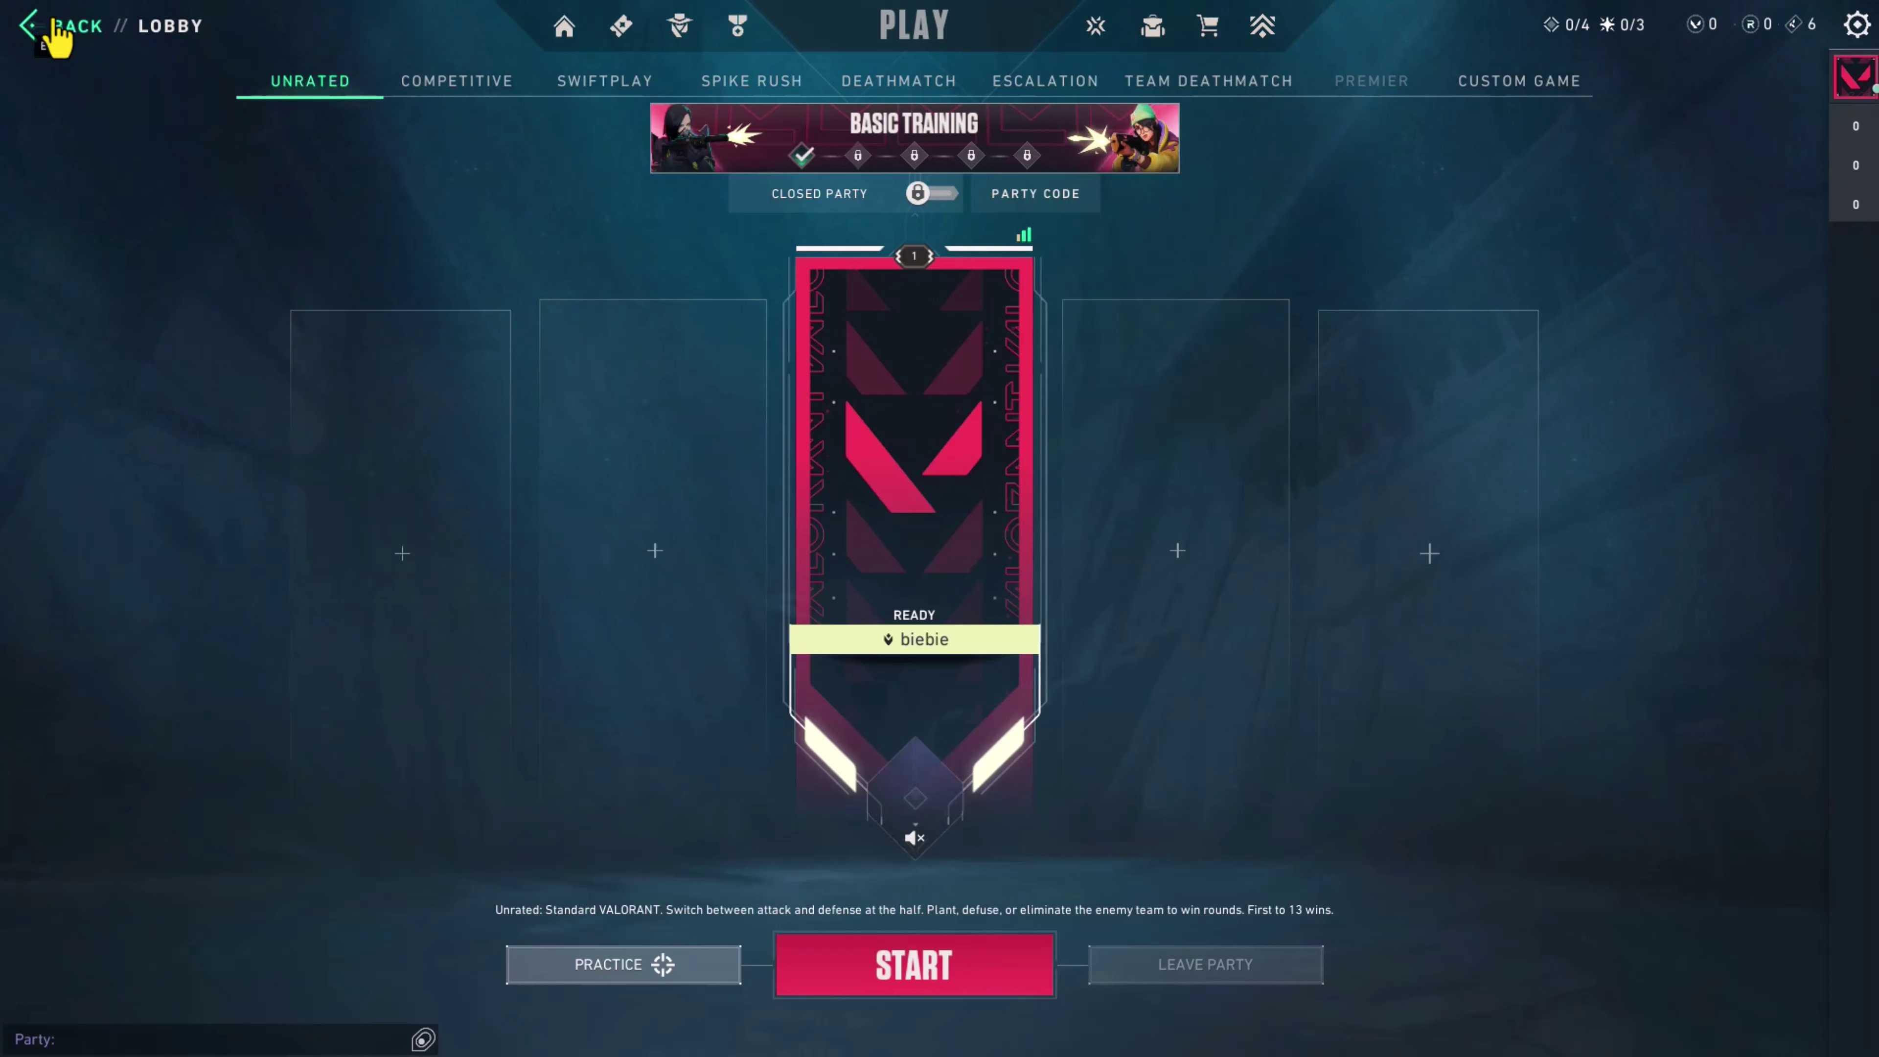
left_click(67, 27)
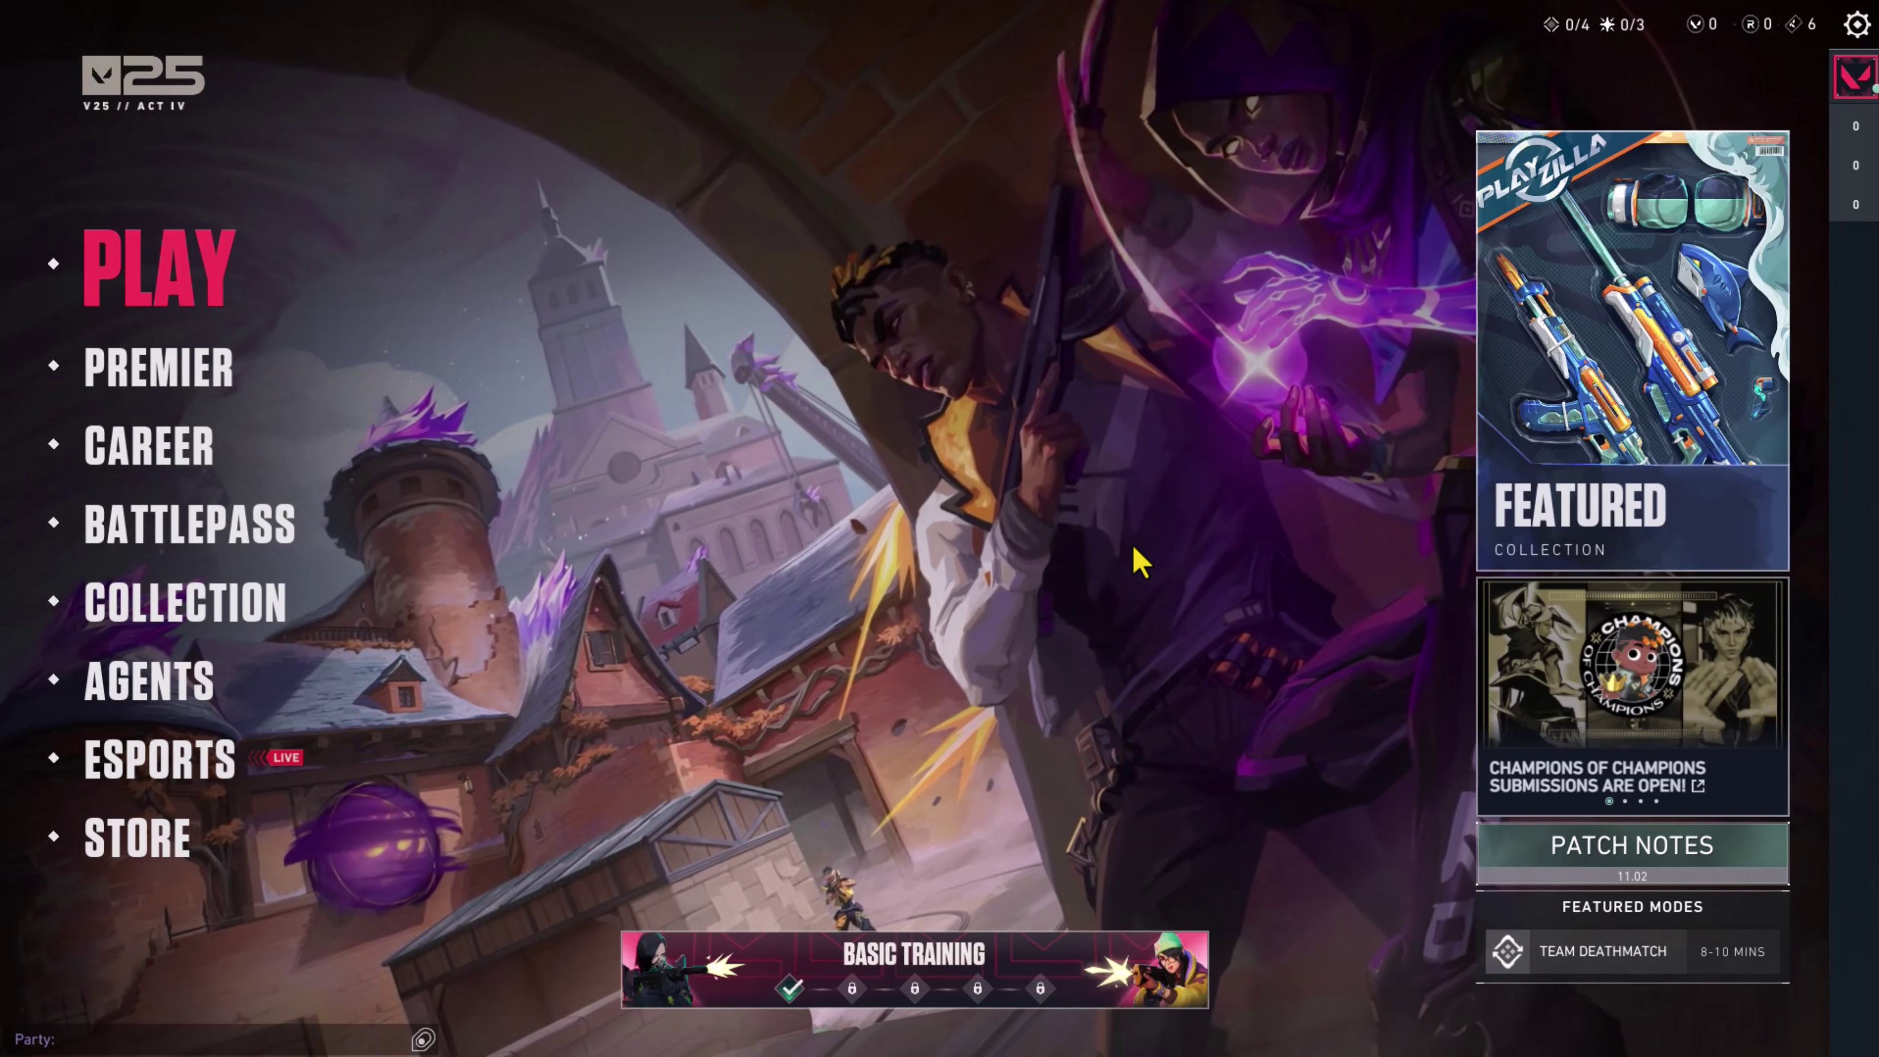
key("alt+Tab")
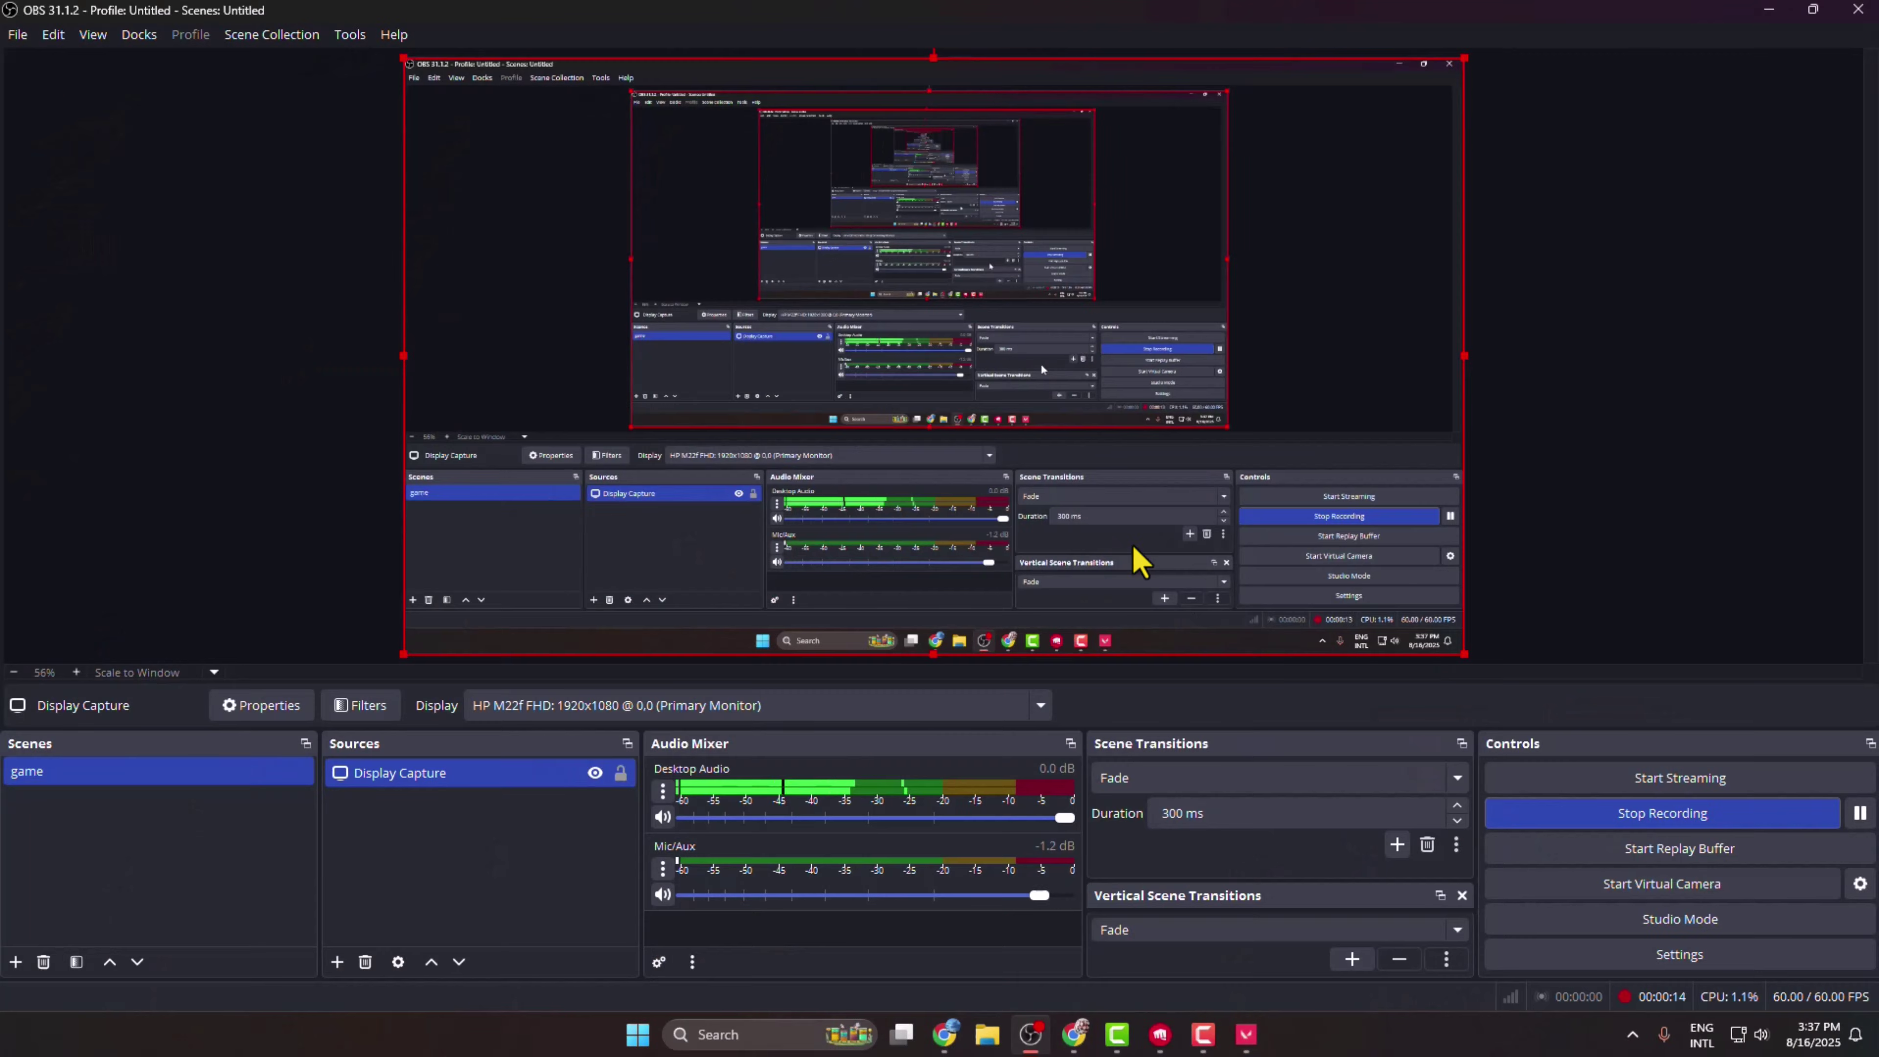
left_click(1708, 814)
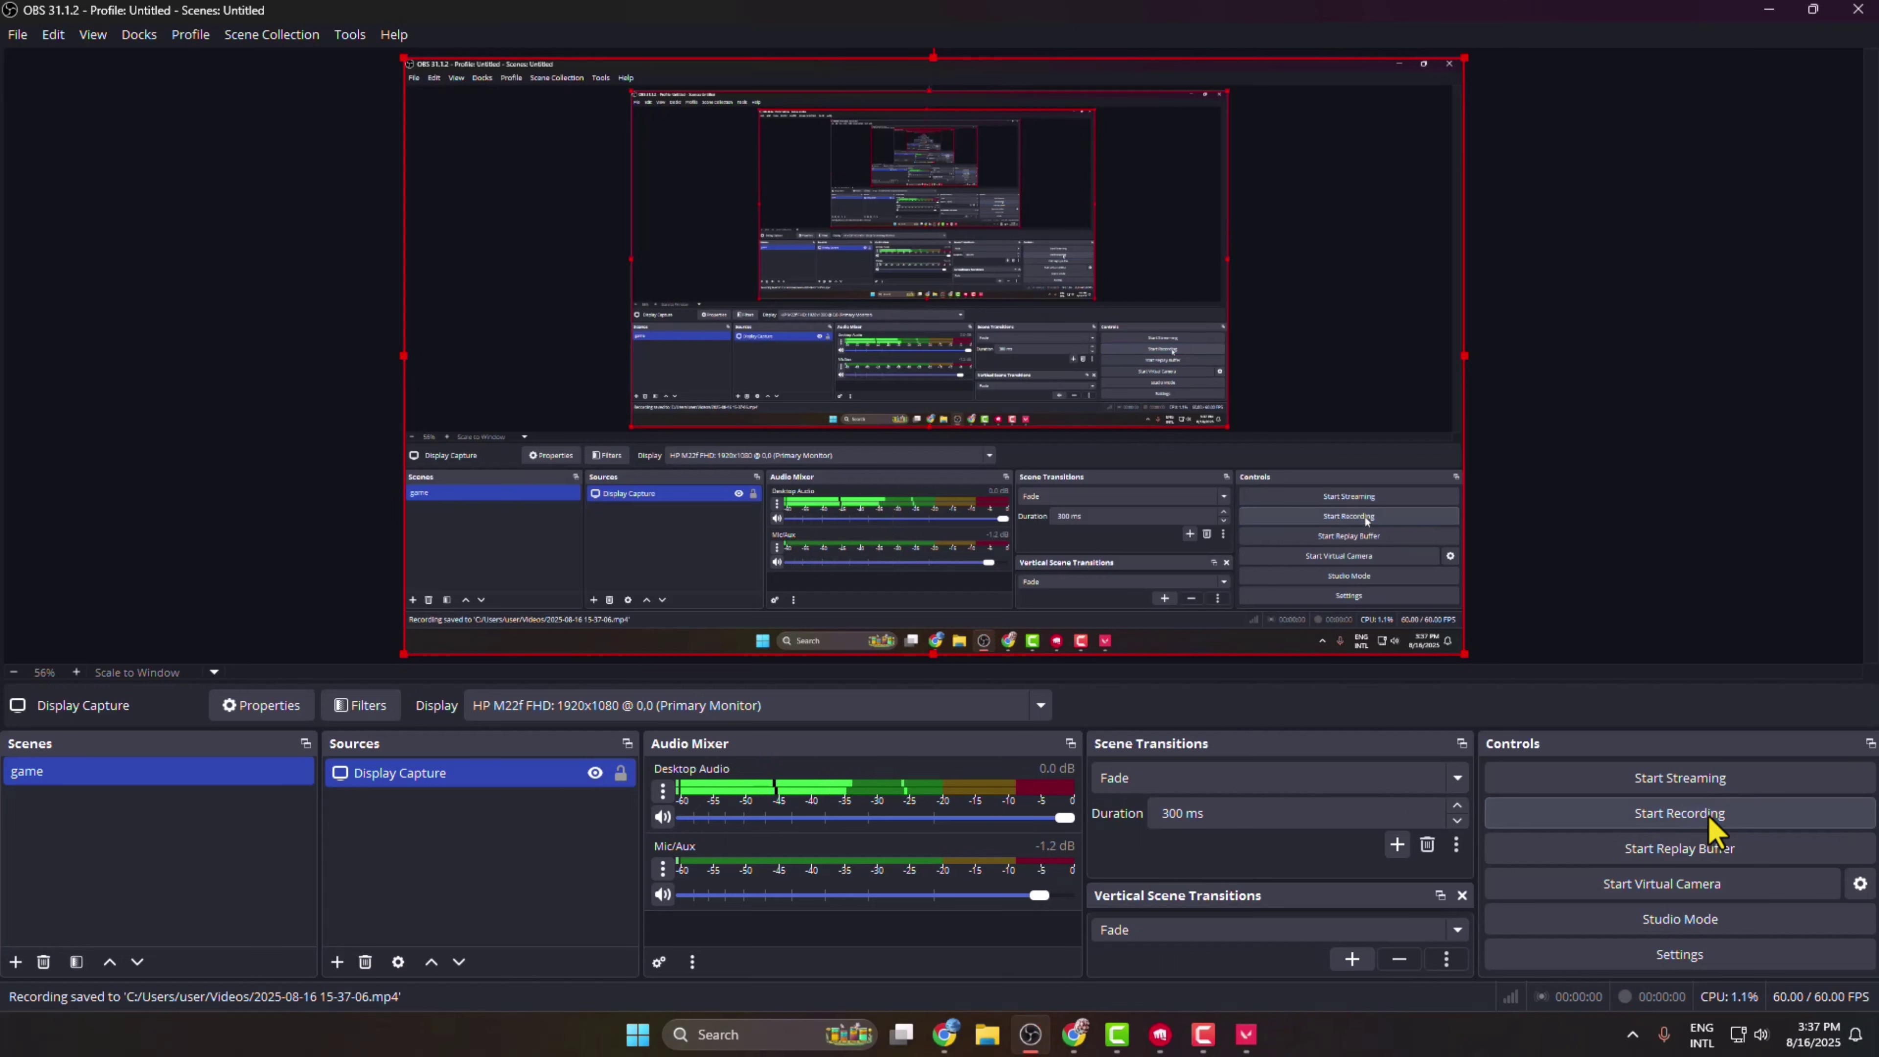
left_click(29, 35)
left_click(41, 61)
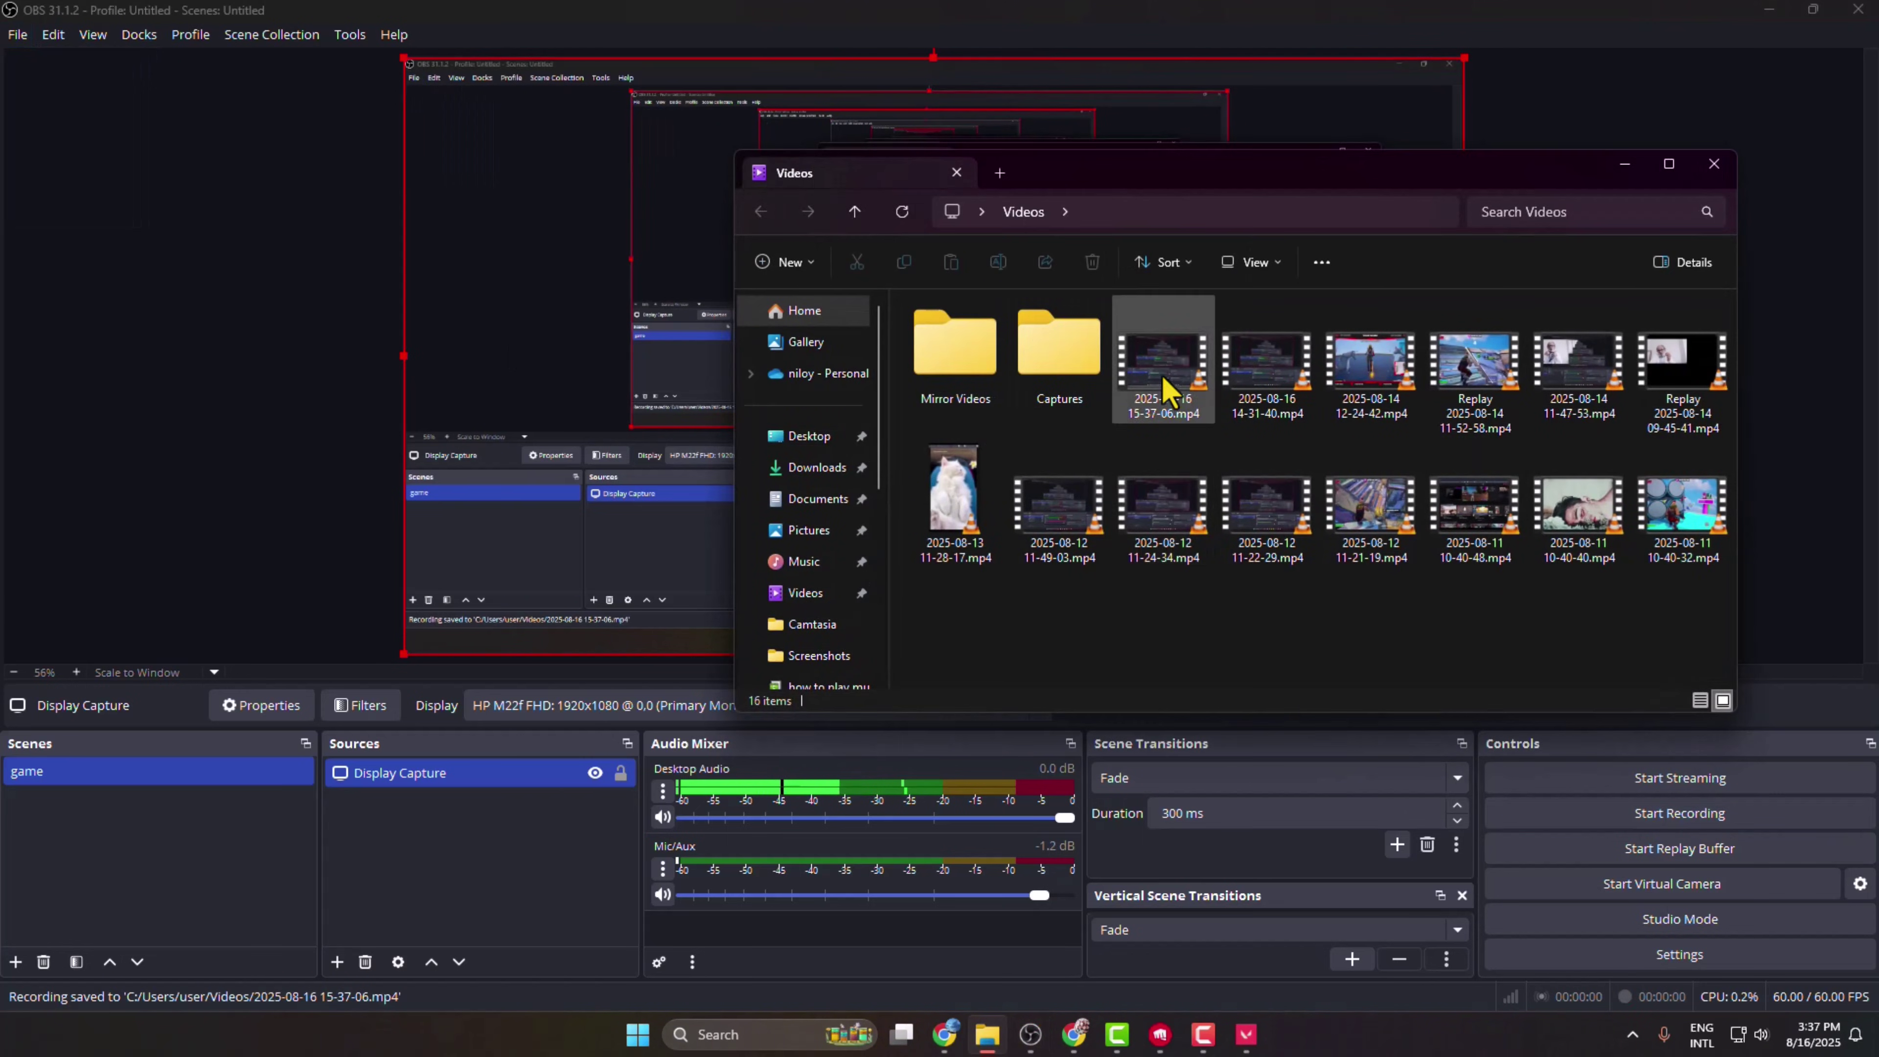
double_click(1163, 378)
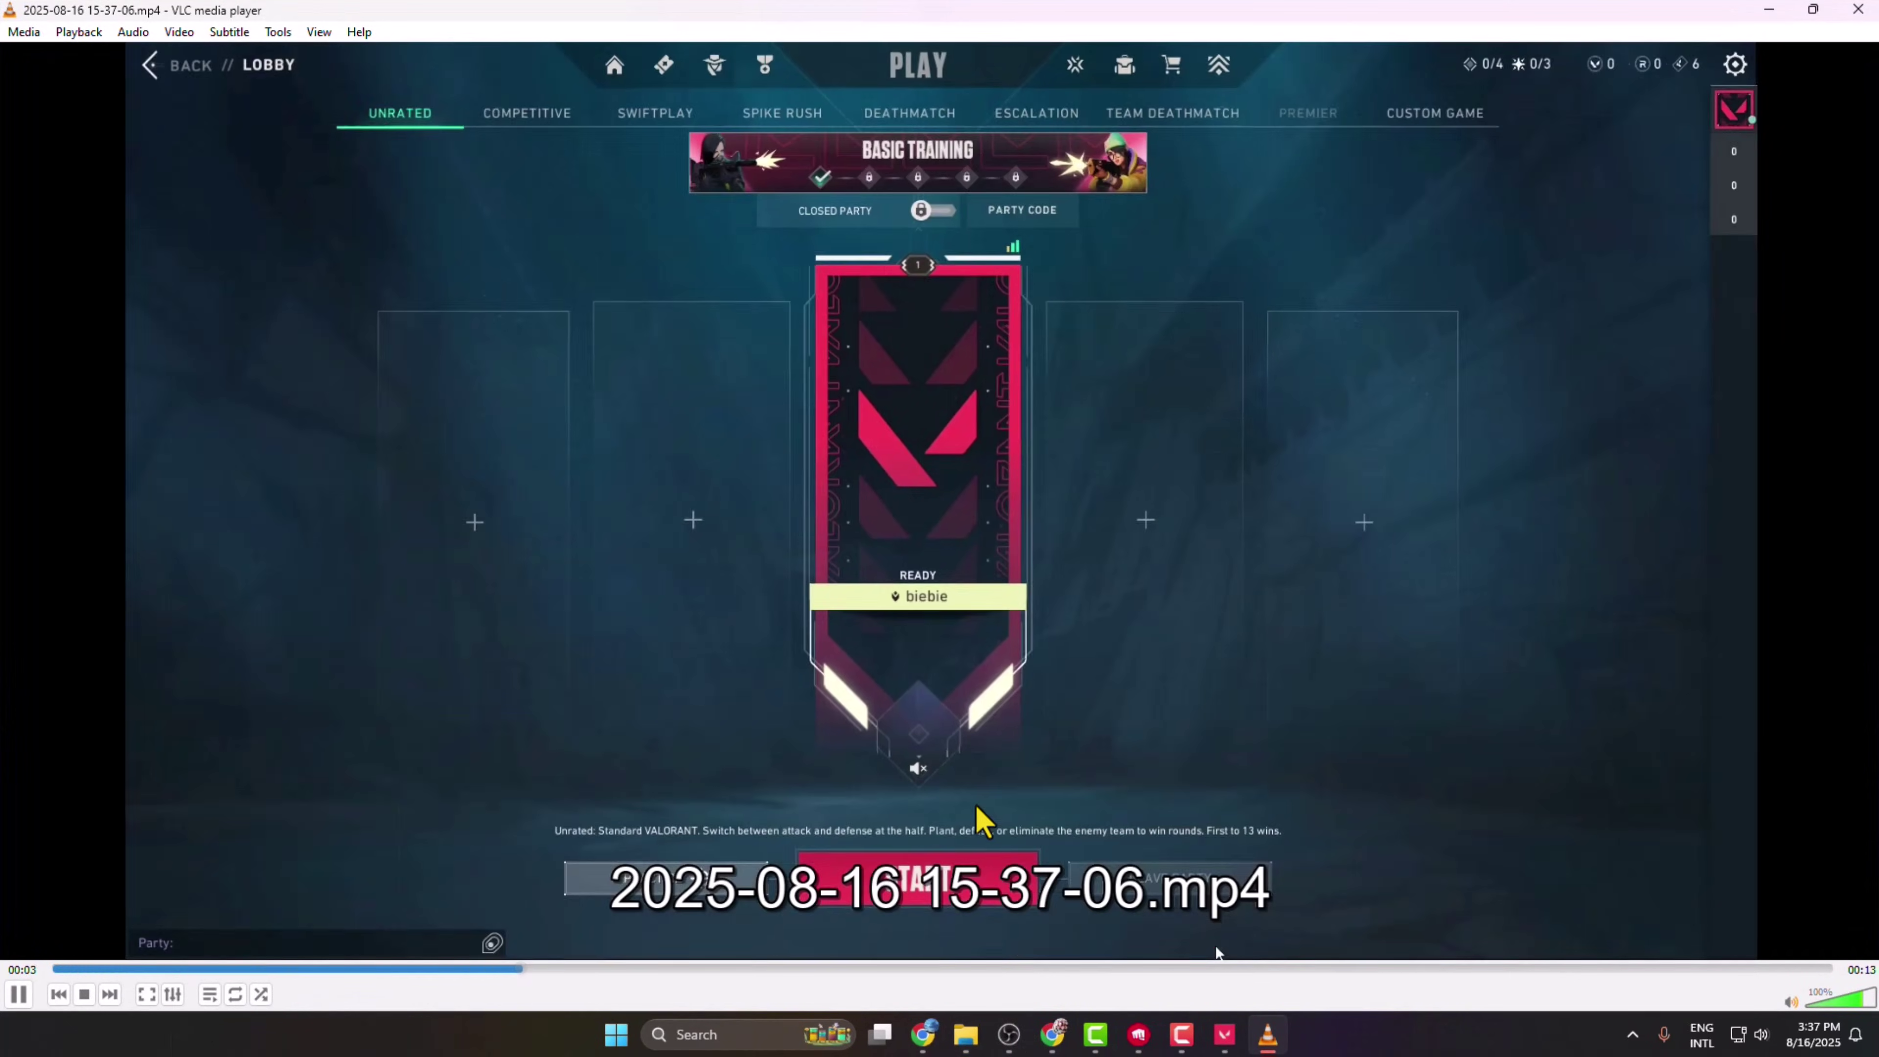
double_click(1223, 947)
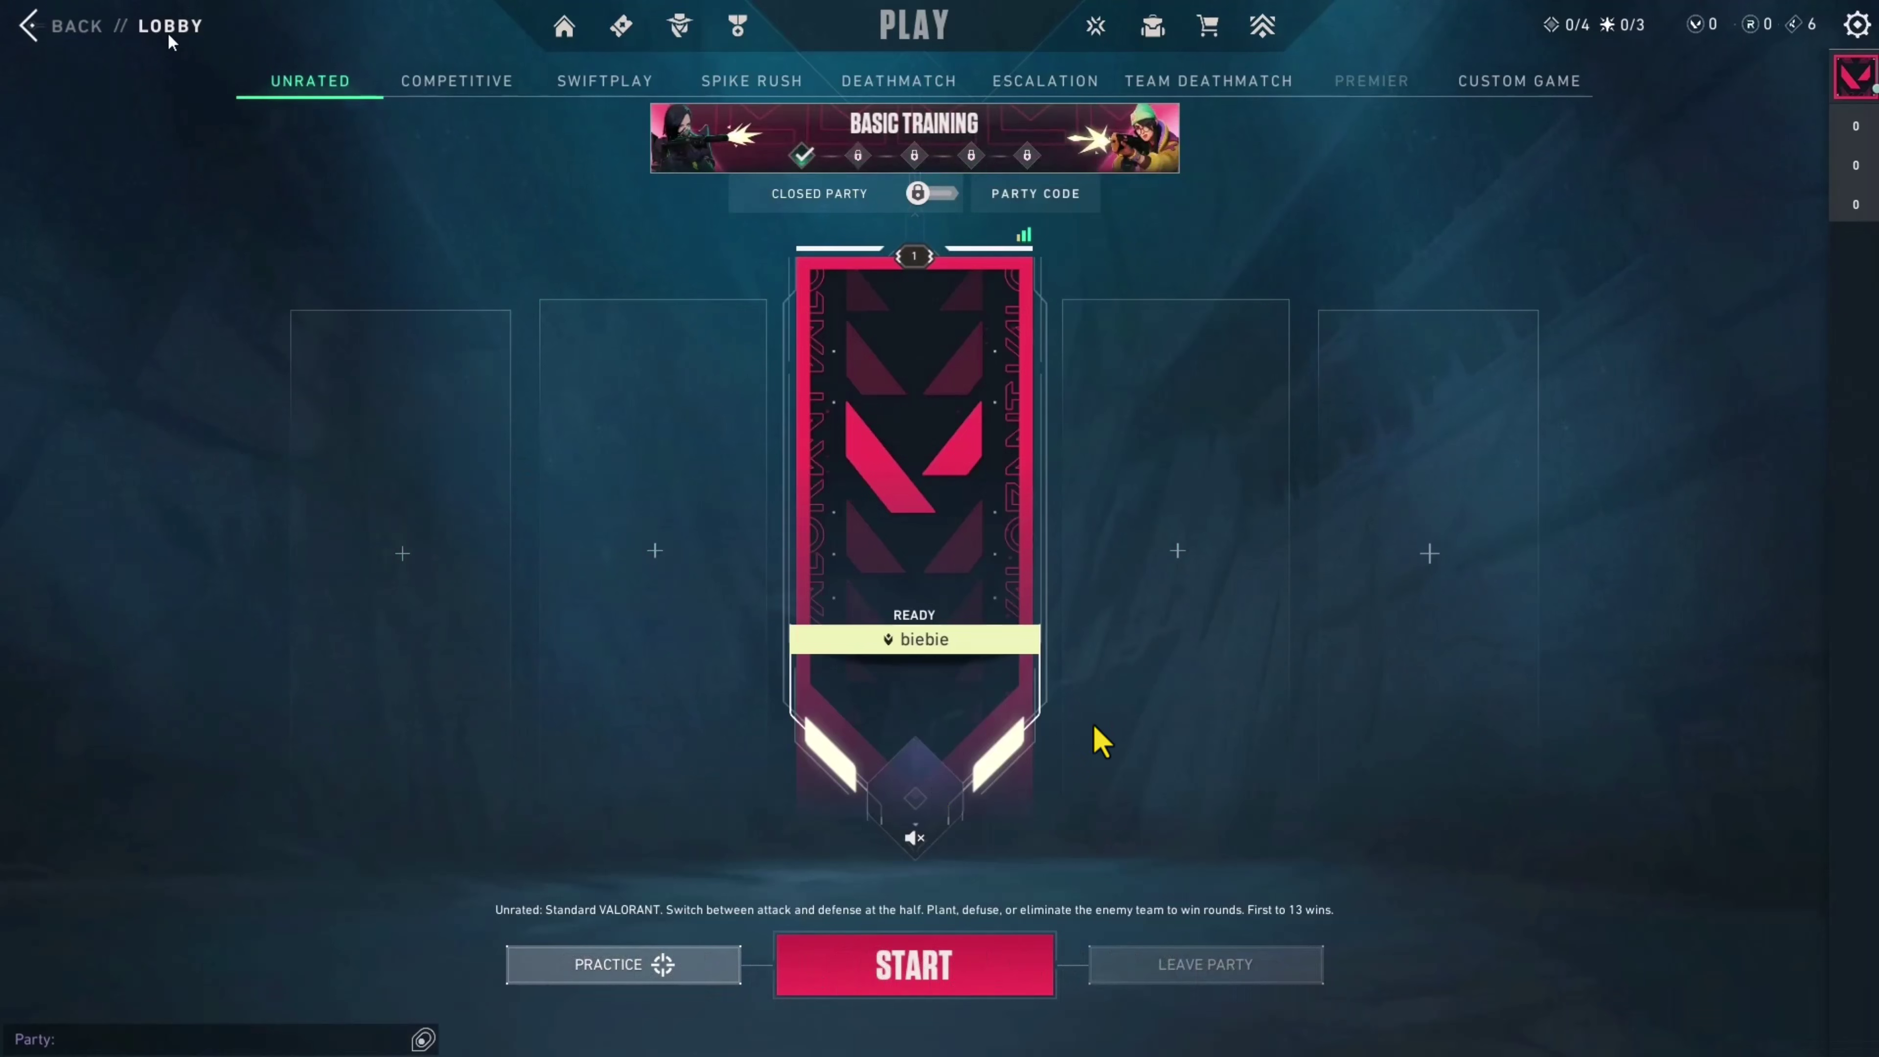